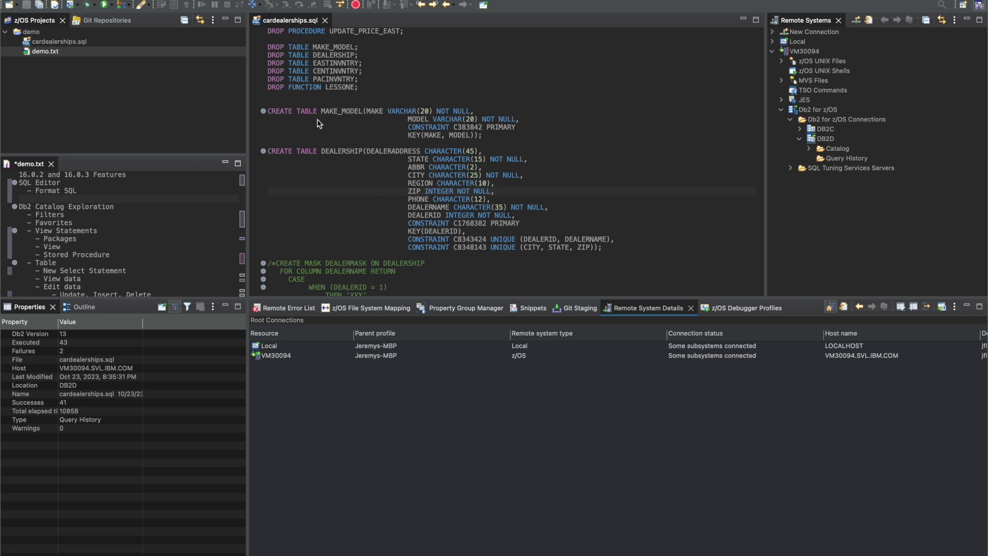
- Run all SQL statements in cardealerships.sql on the associated DB2D connection
left_click(330, 112)
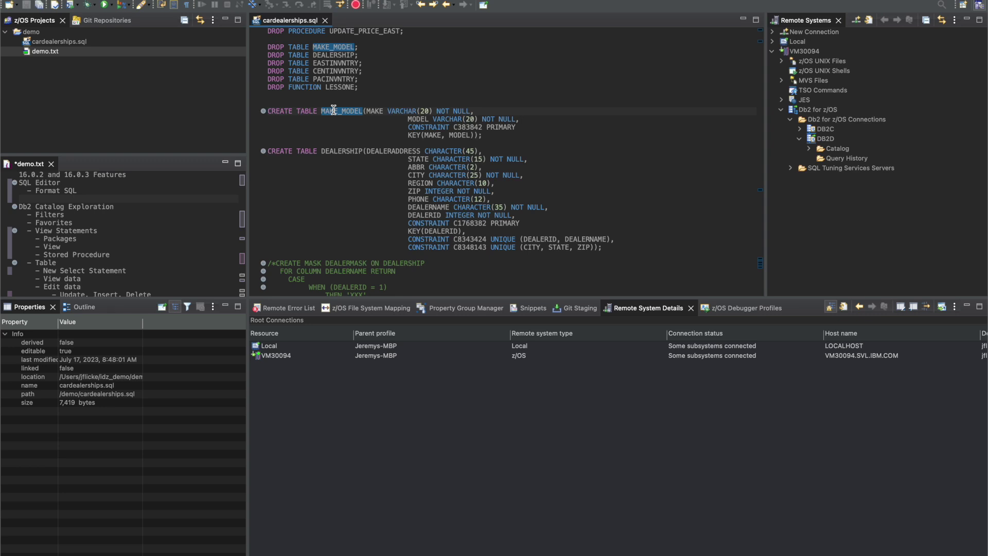
scroll(333, 110, "down", 2)
scroll(332, 109, "up", 2)
left_click(363, 69)
right_click(362, 69)
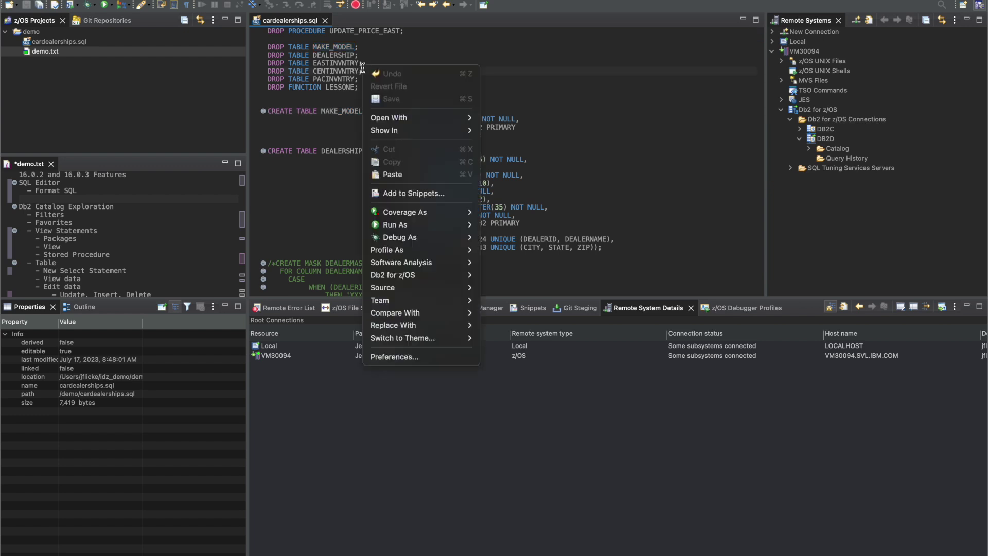
mouse_move(417, 272)
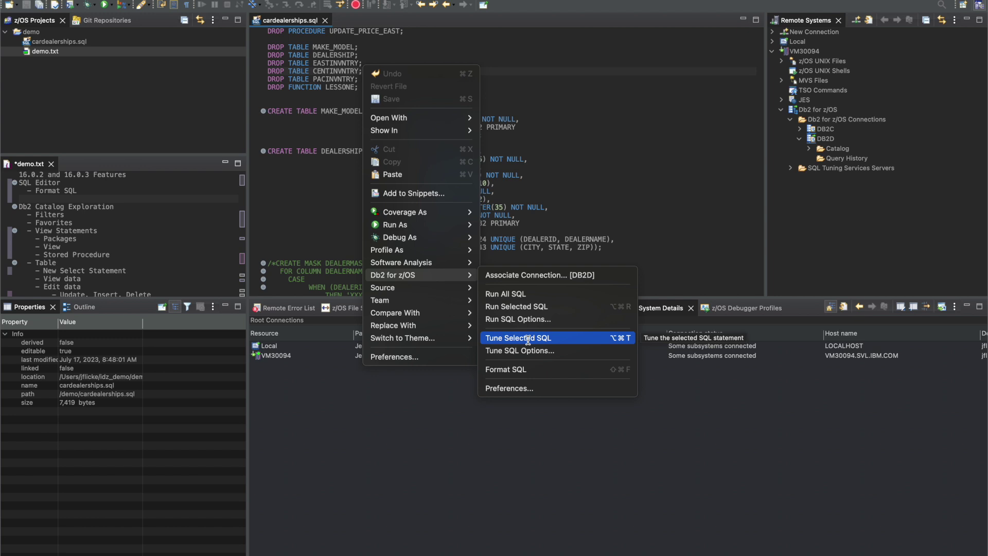
left_click(538, 294)
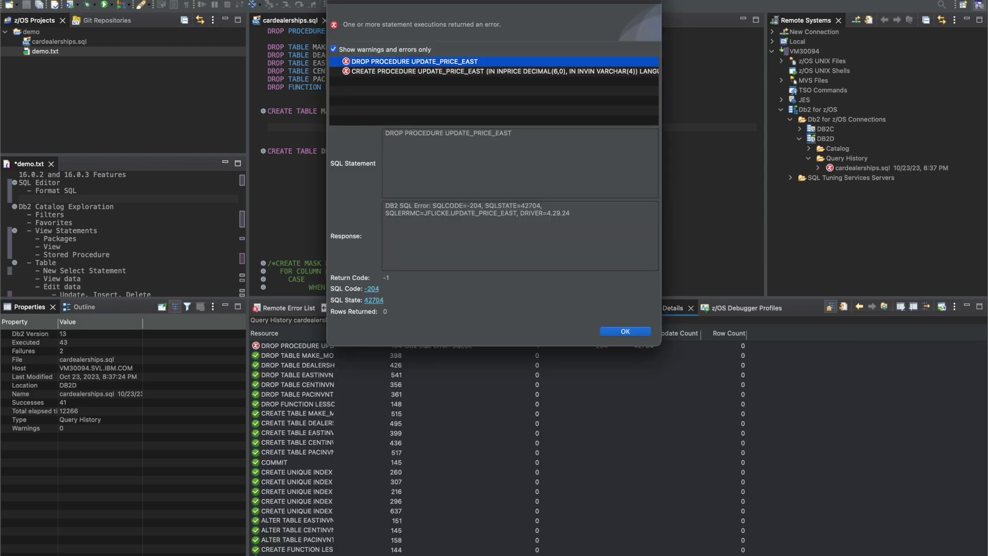
- Examine the errors of the DROP PROCEDURE and CREATE PROCEDURE statements, and include successful statements in the execution status list
left_click_drag(449, 1, 422, 60)
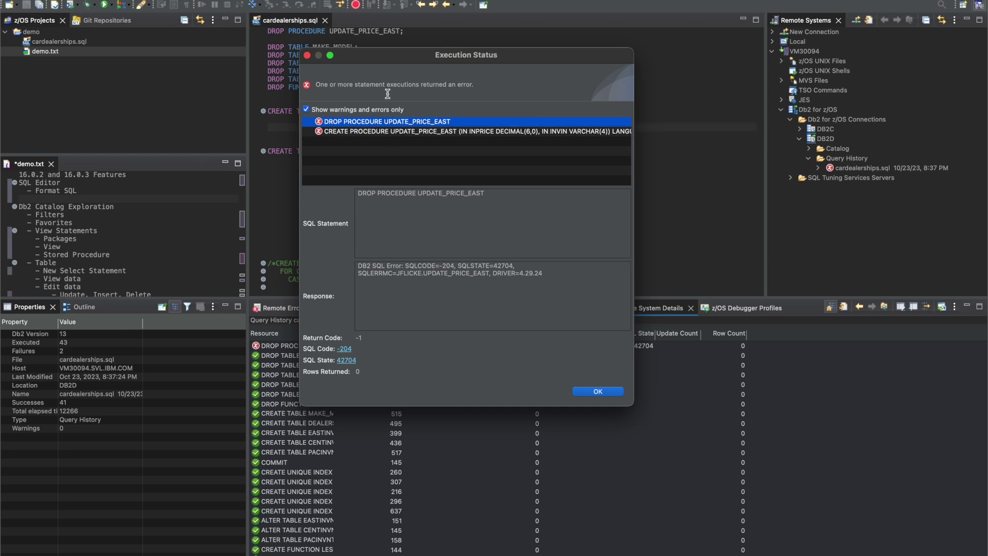
left_click_drag(402, 57, 423, 42)
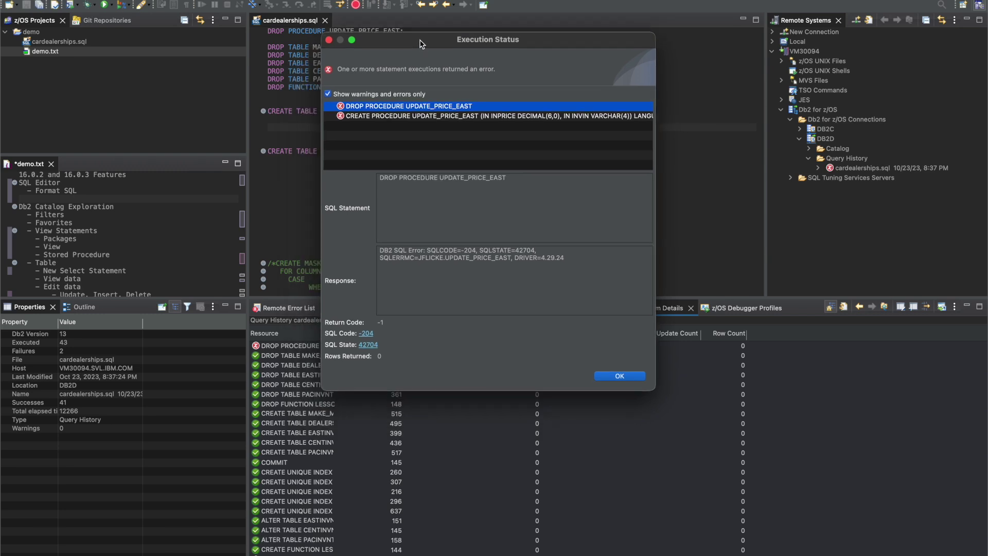
left_click(415, 116)
left_click(413, 107)
left_click(416, 116)
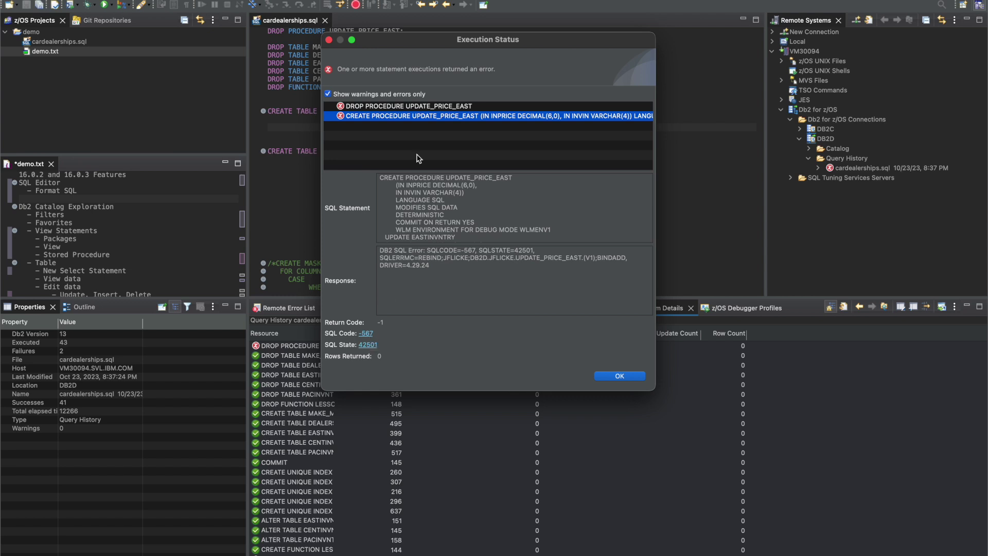
left_click(380, 96)
scroll(463, 136, "up", 10)
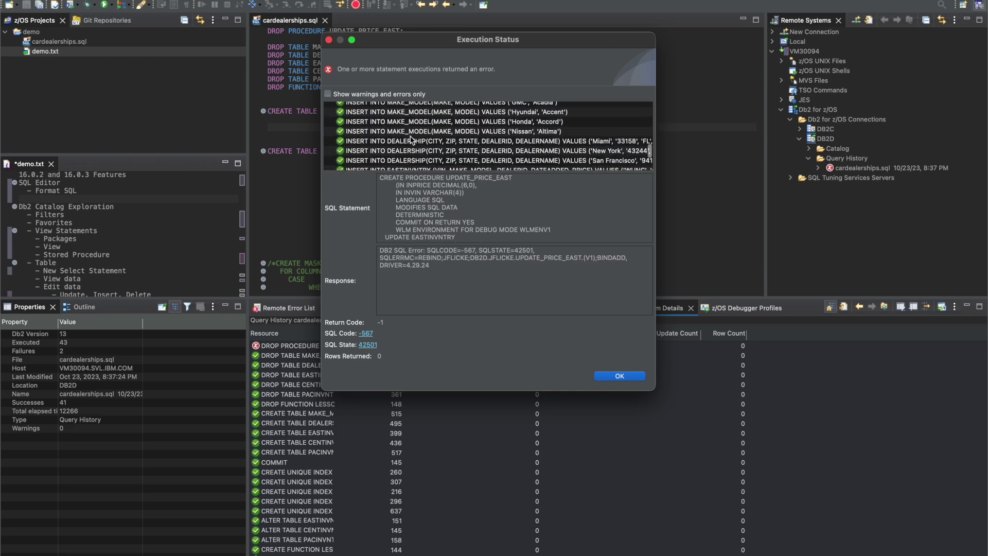
left_click(619, 376)
- Format the SQL in cardealerships.sql with the Db2 for z/OS Format SQL command
left_click(394, 96)
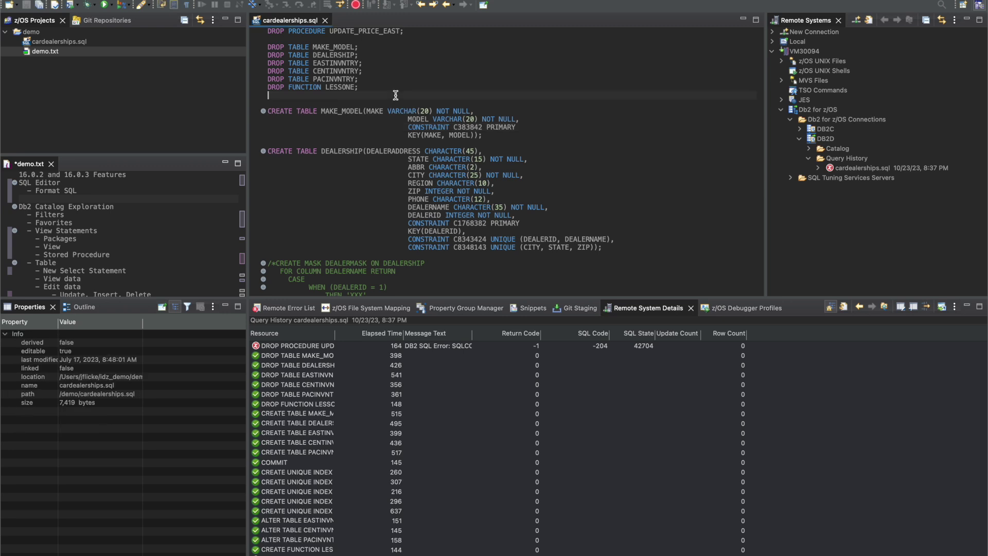
right_click(361, 96)
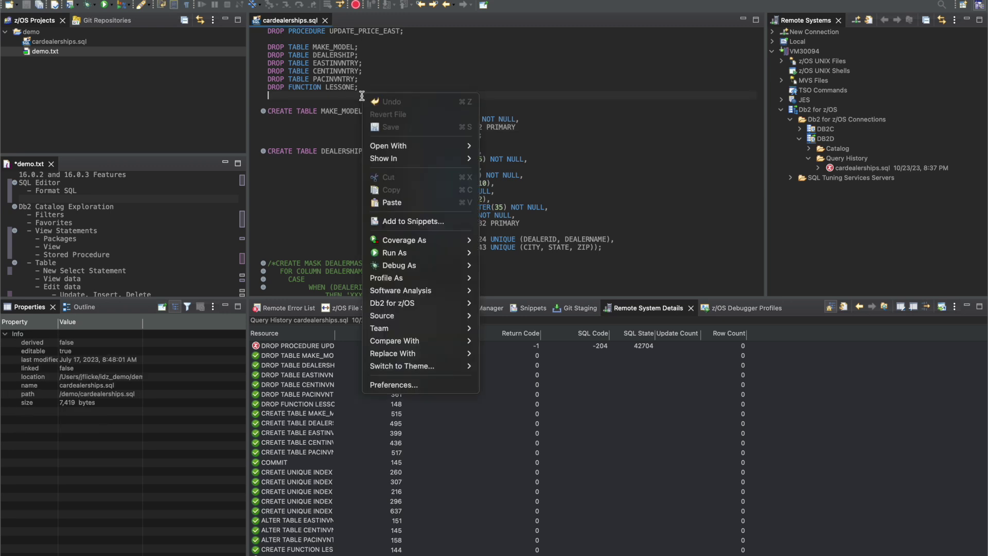
mouse_move(468, 306)
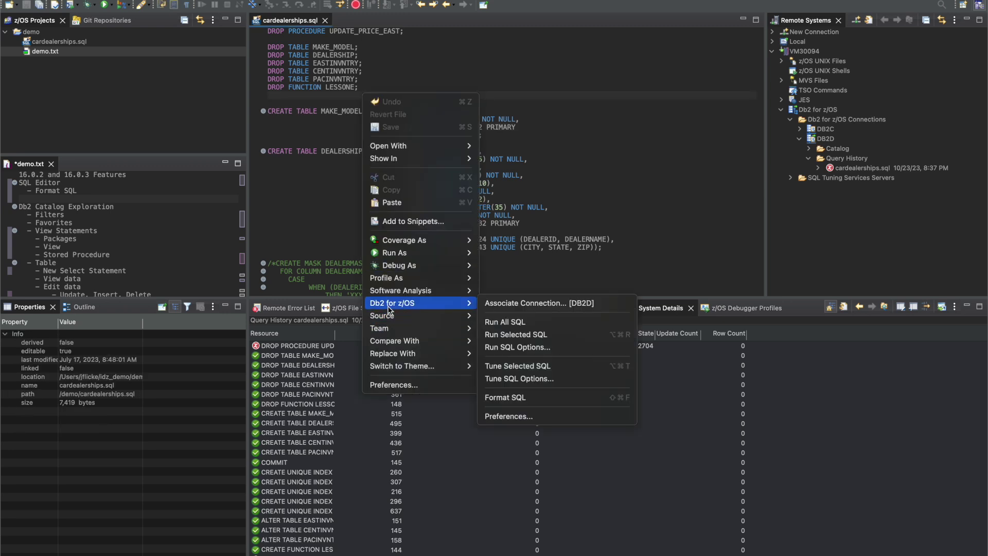
left_click(505, 397)
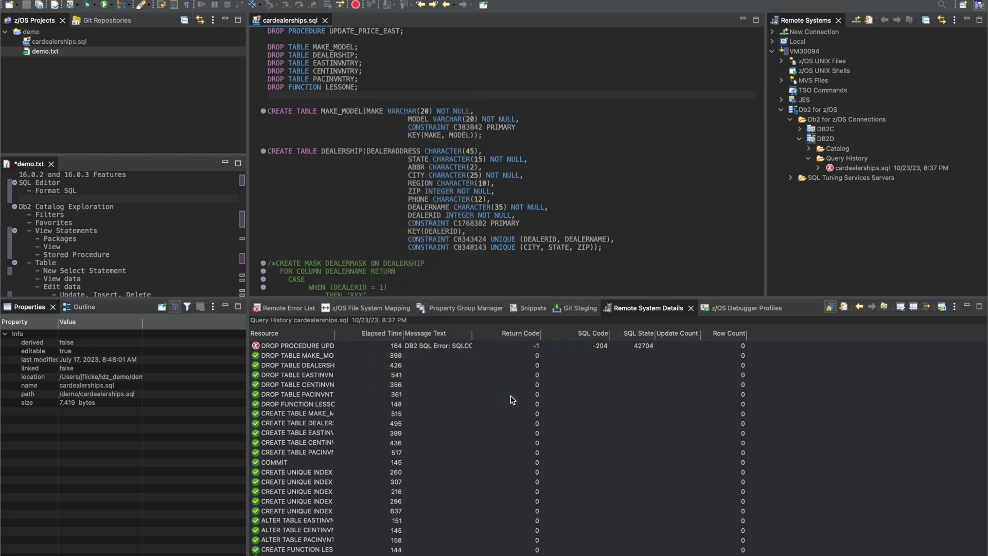
scroll(367, 191, "down", 5)
right_click(366, 189)
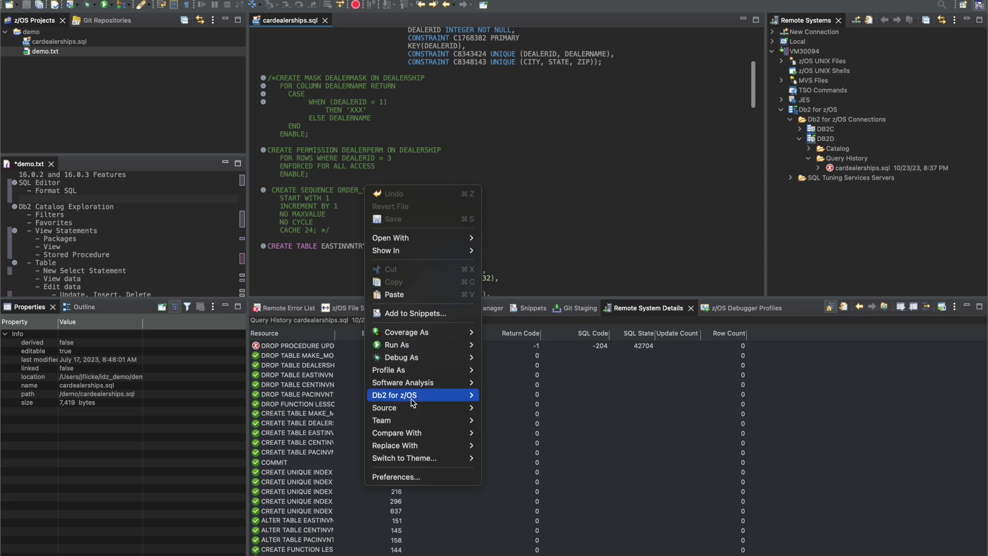
mouse_move(418, 396)
left_click(522, 490)
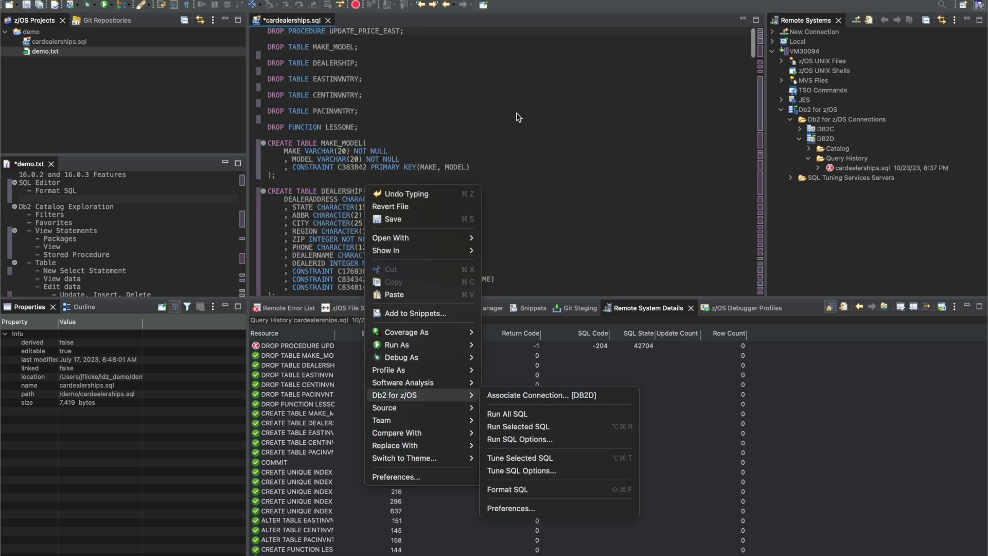
left_click(374, 94)
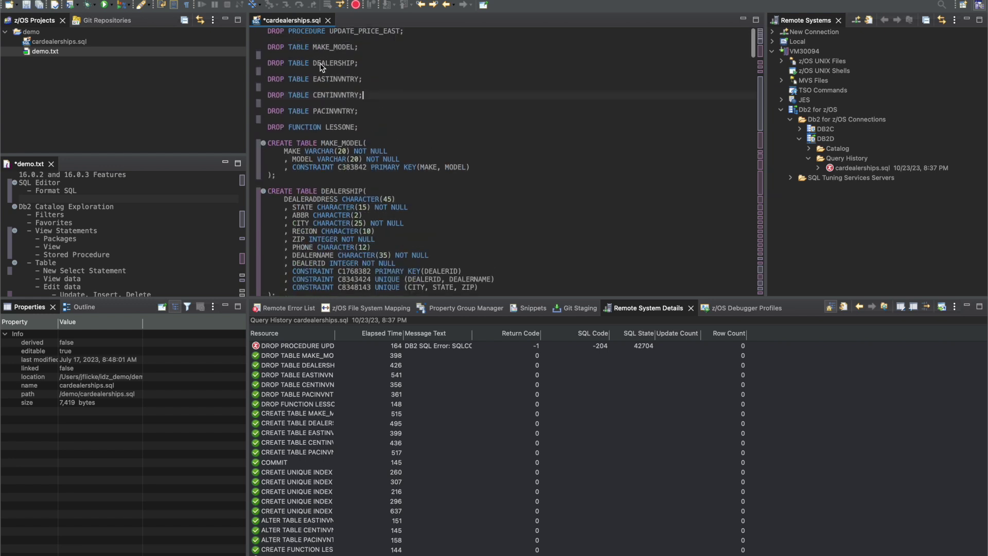
- Look at the SQL Formatter preferences under Db2 for z/OS for indentation and line spacing, without changing them
left_click(52, 0)
mouse_move(132, 0)
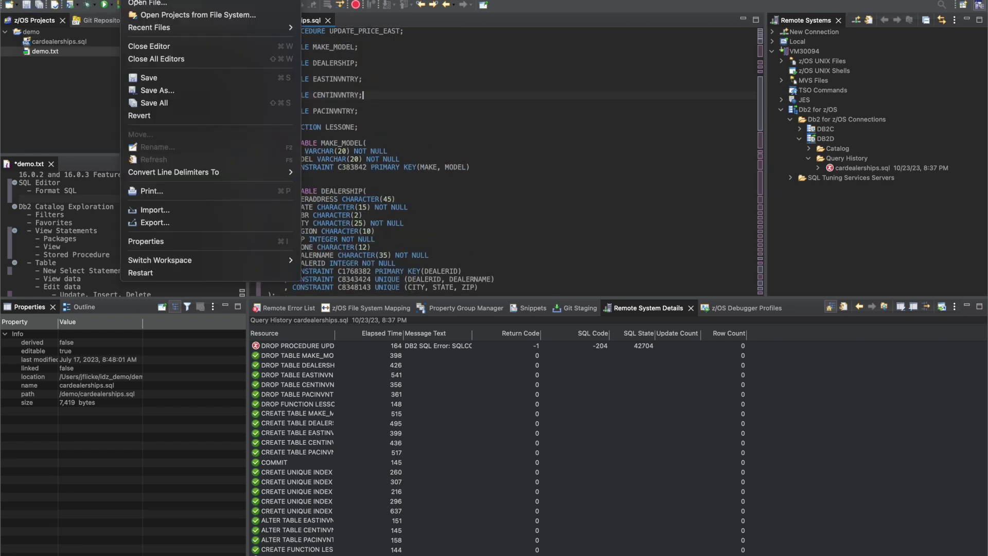
mouse_move(52, 0)
left_click(100, 11)
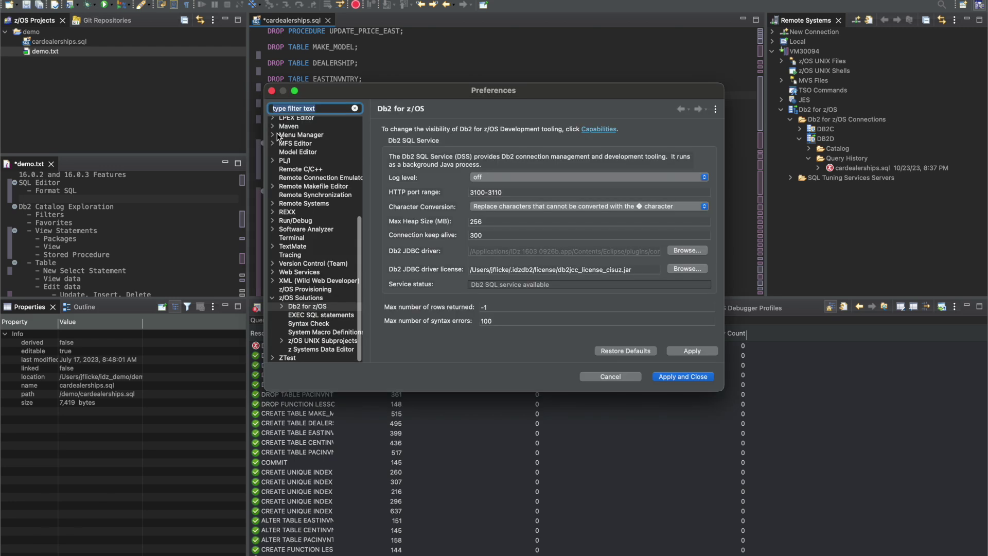
left_click(306, 307)
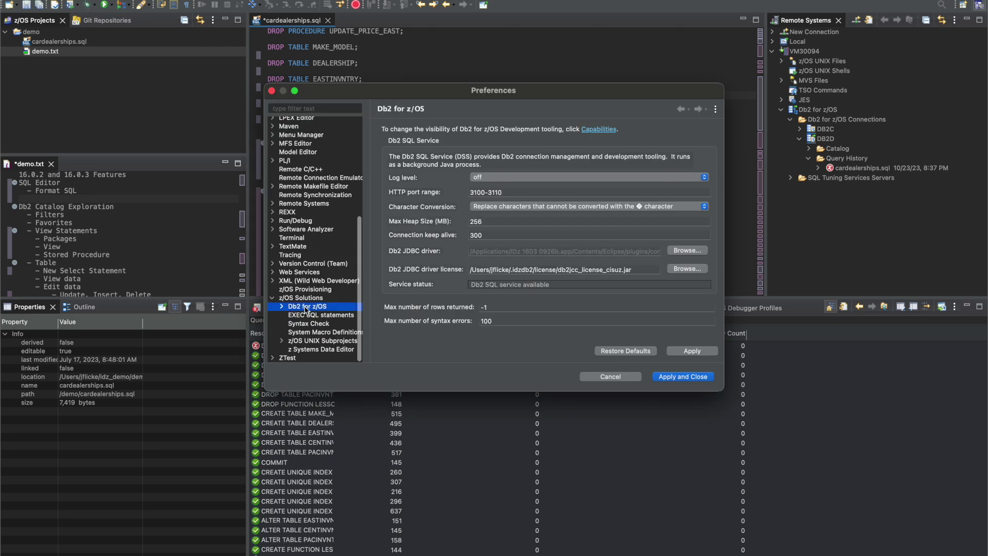
double_click(306, 307)
left_click(314, 316)
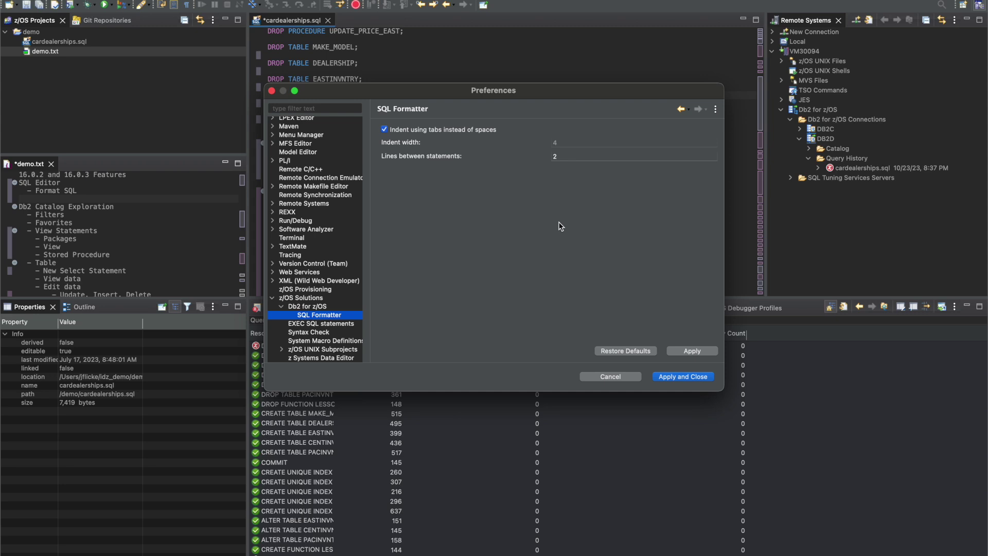
left_click(609, 377)
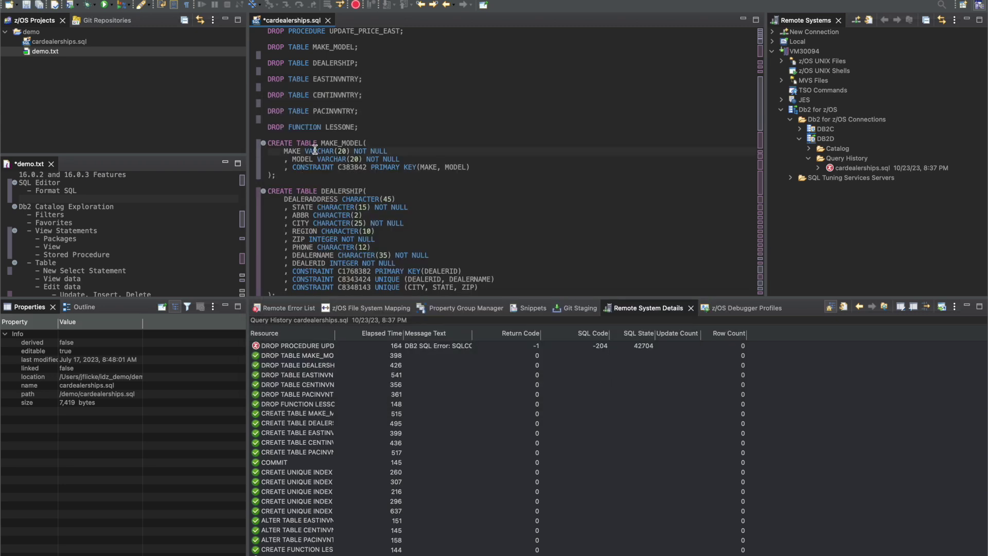
- Comment out the whole CREATE TABLE MAKE_MODEL statement with line comments
left_click(335, 143)
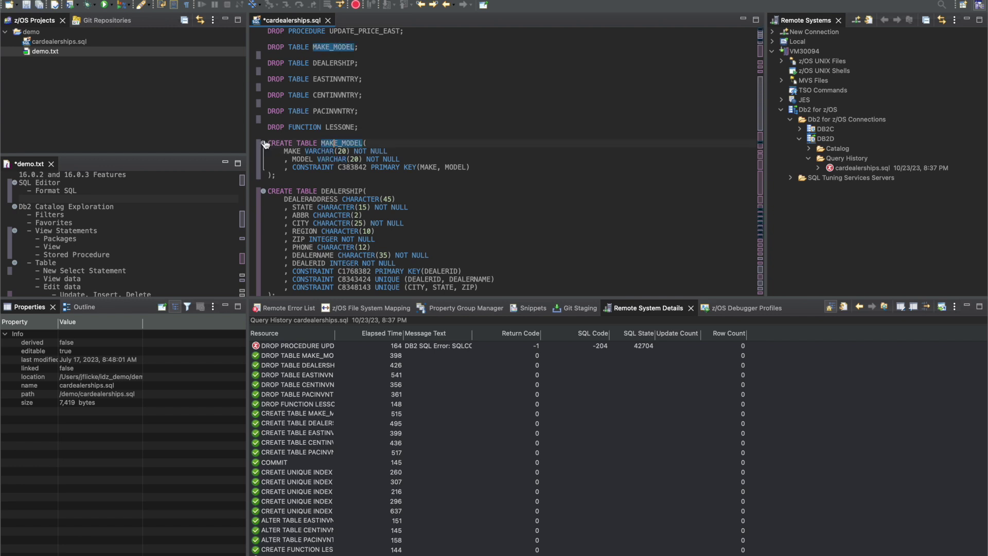
left_click_drag(303, 175, 268, 148)
right_click(339, 144)
mouse_move(384, 367)
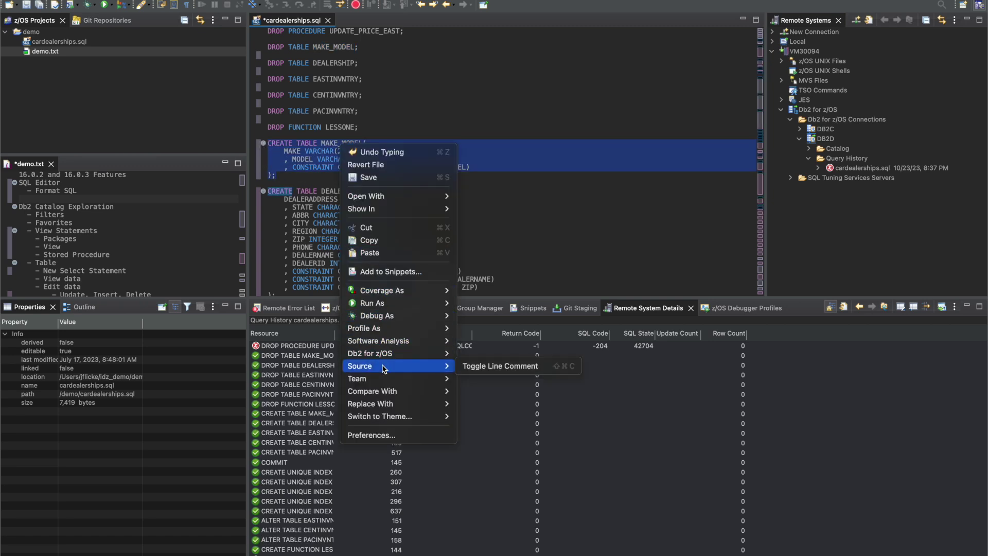
left_click(490, 367)
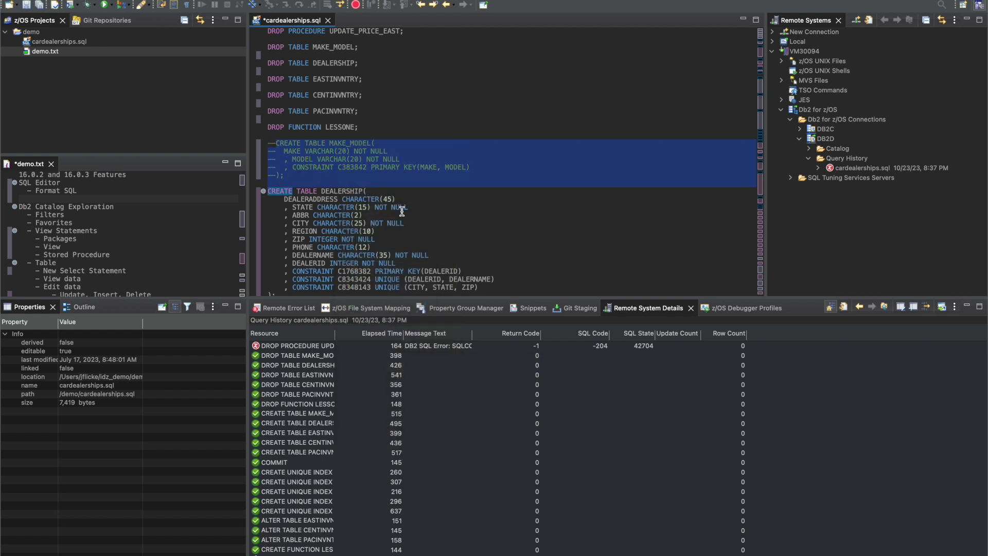
right_click(334, 160)
left_click(309, 156)
left_click(309, 157)
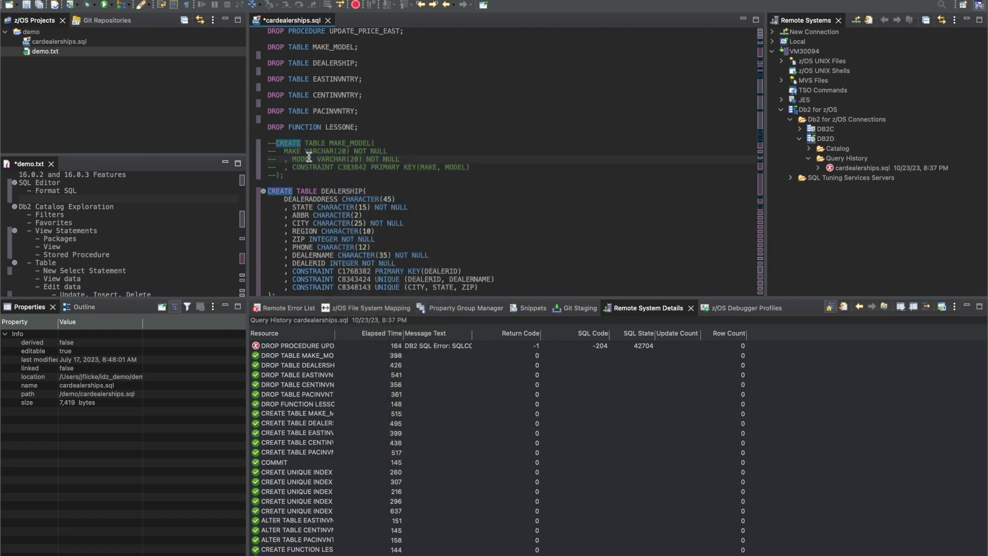
- Expand the DB2D catalog, collapse its Packages list and show the properties of the Databases filter
left_click(809, 159)
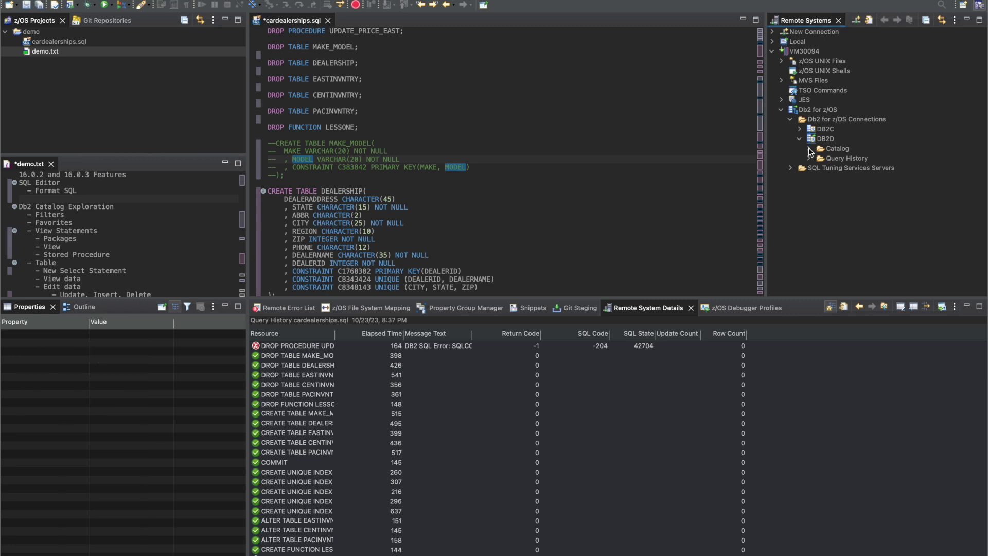
left_click(809, 150)
scroll(817, 160, "down", 1)
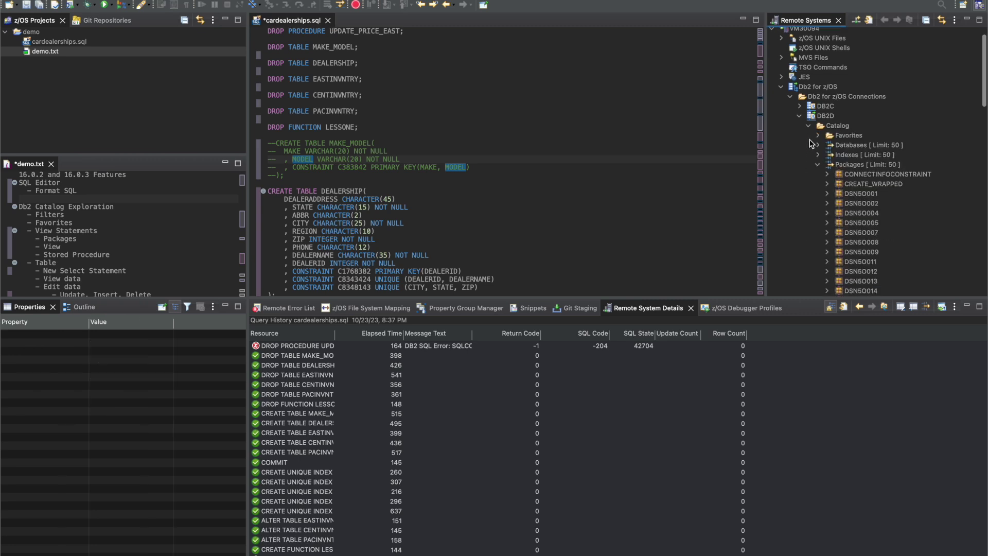
left_click(818, 165)
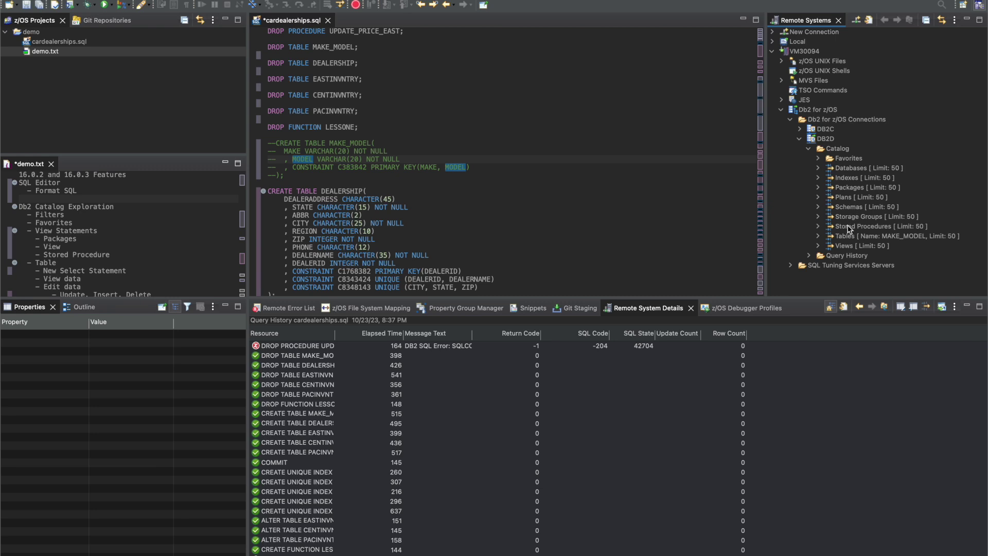
left_click(841, 169)
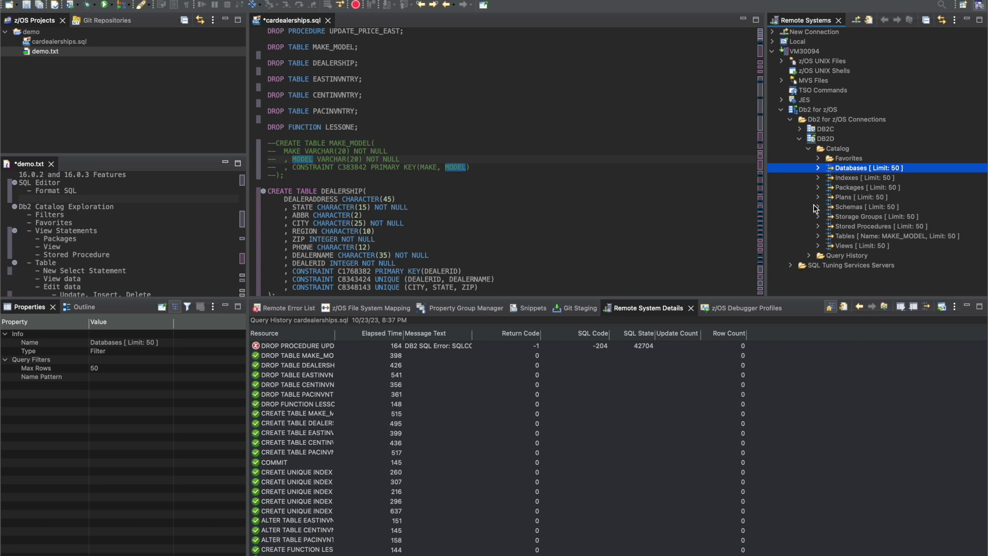
- List the views in the DB2D catalog and expand the ALTINVENTORY view
left_click(854, 246)
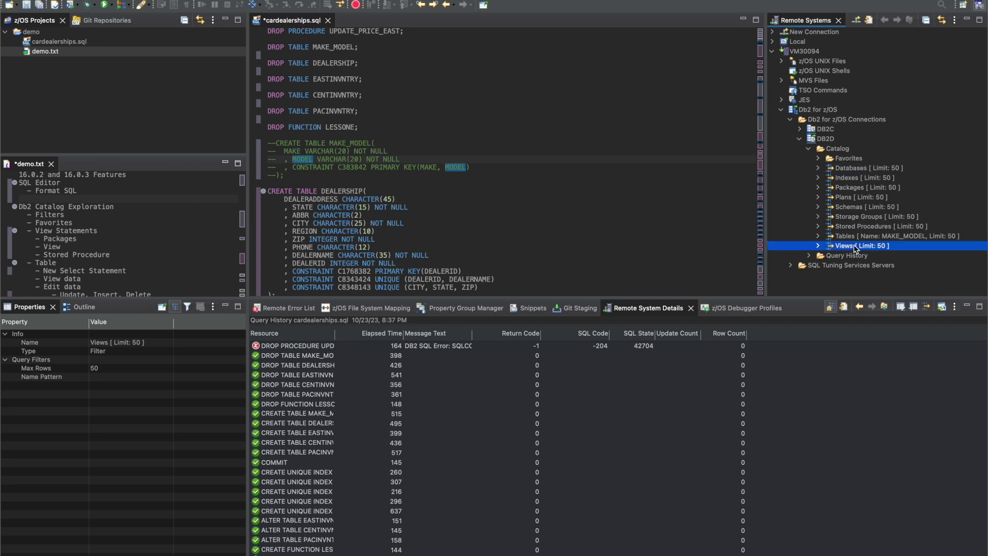
key("Right")
scroll(854, 247, "down", 4)
key("Down")
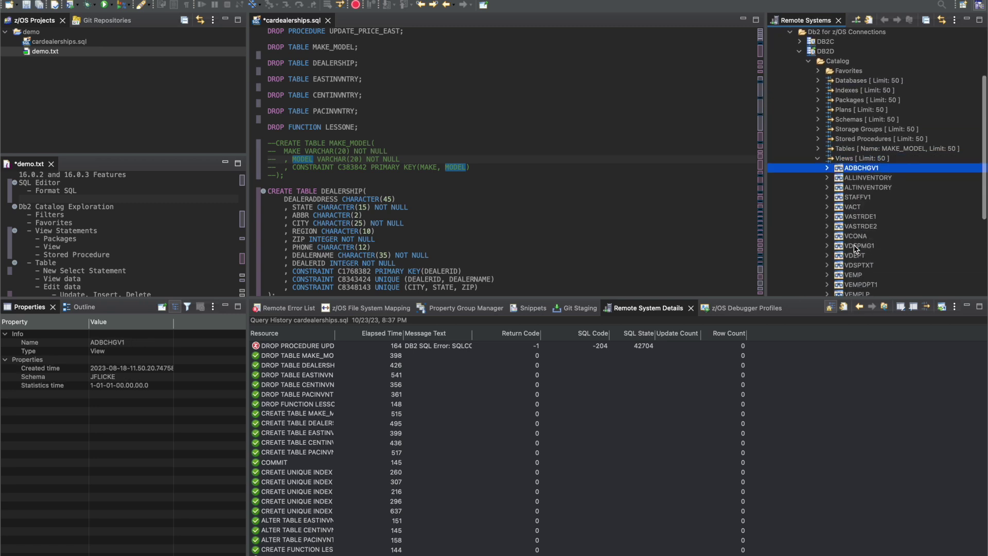
scroll(854, 247, "down", 1)
key("Down")
key("Down")
key("Right")
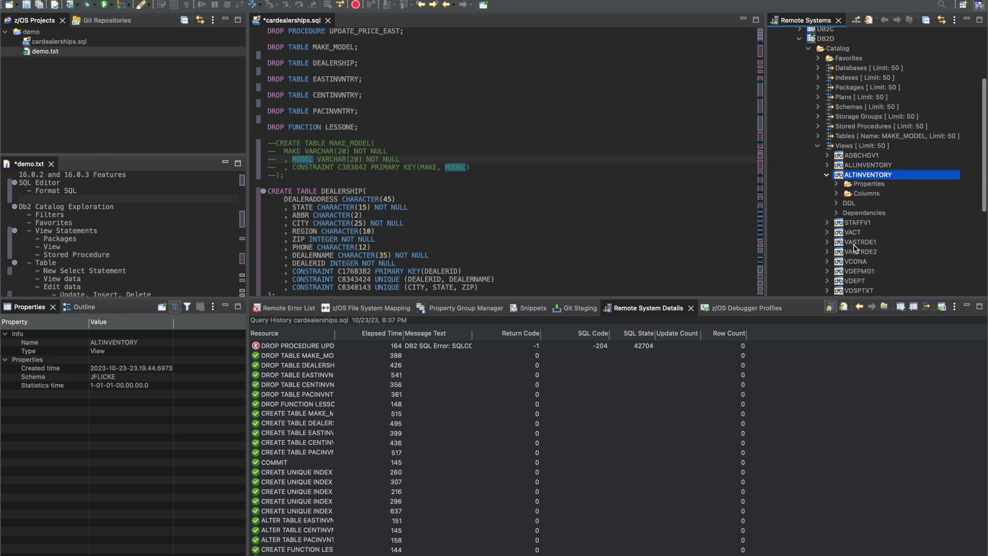
- Inspect the ALTINVENTORY view's properties, including its check option, and list its columns
key("Down")
key("Right")
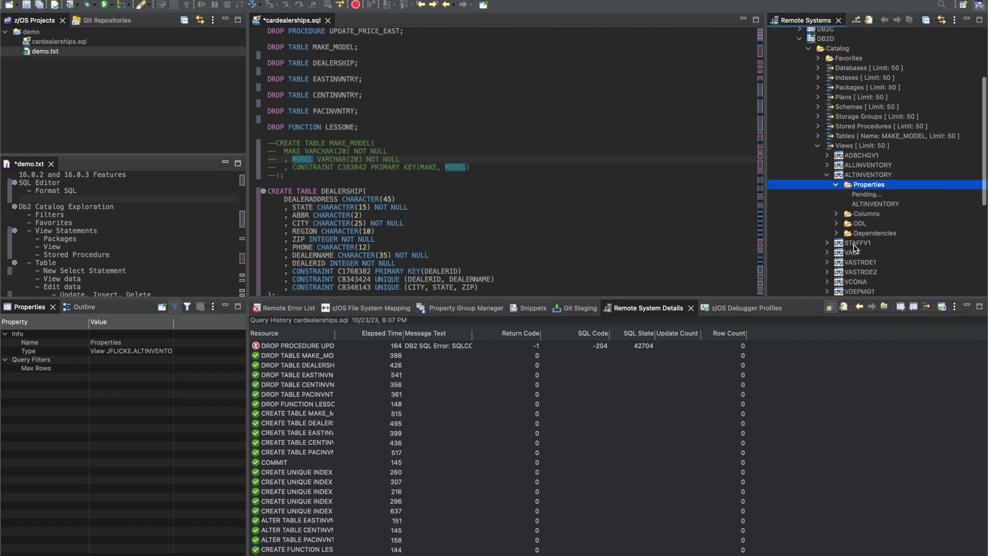
key("Down")
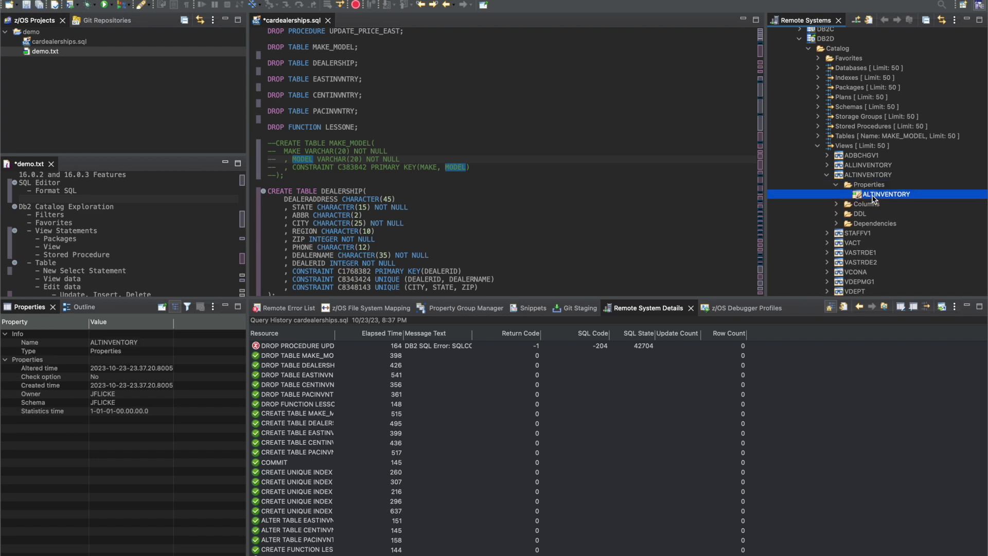
left_click(111, 376)
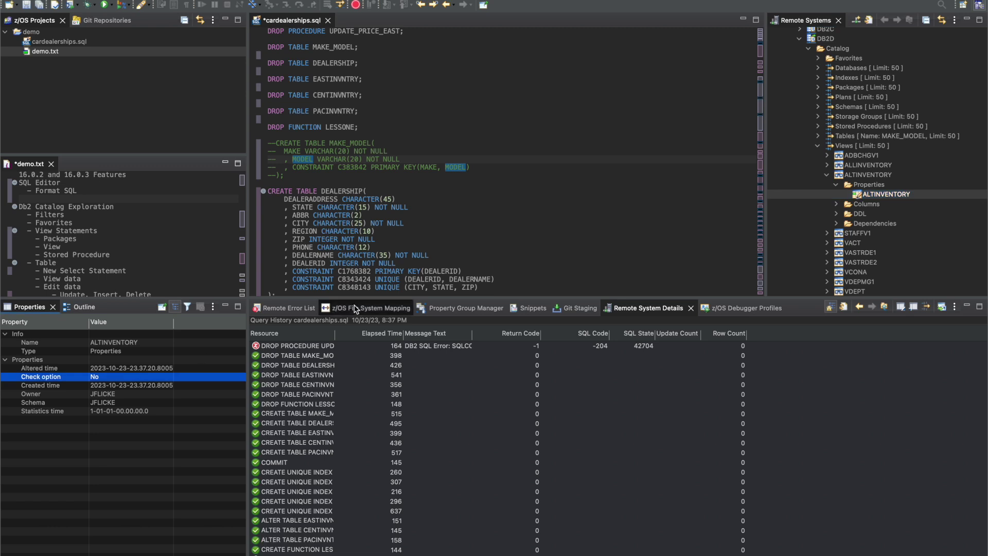
left_click(867, 206)
key("Right")
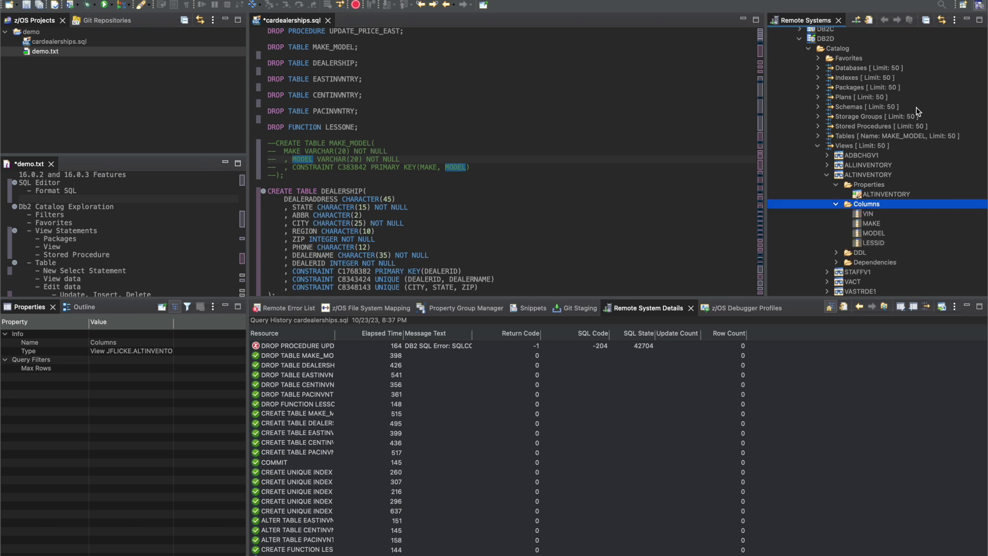
- Collapse the ALTINVENTORY view's columns and open its DDL statement in the editor
key("Left")
key("Down")
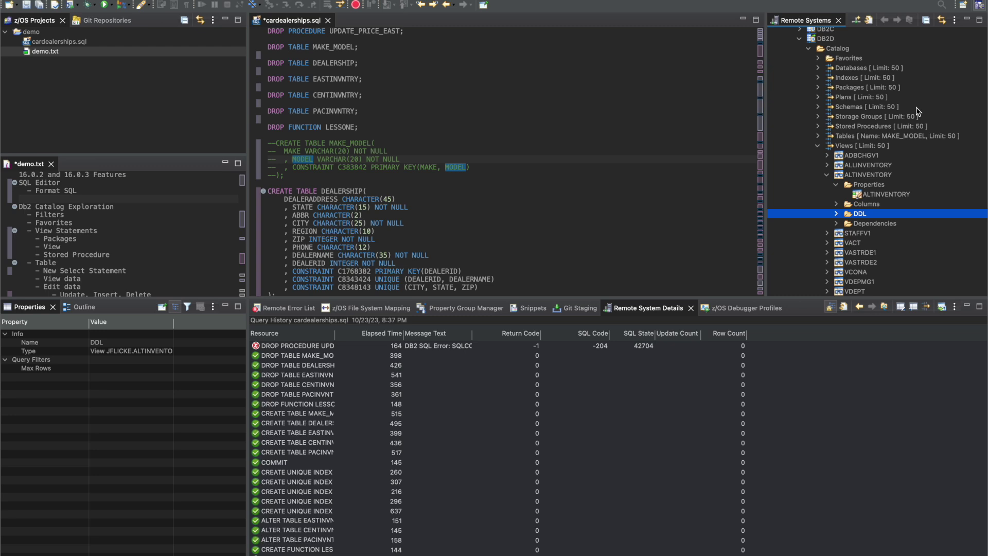
right_click(861, 214)
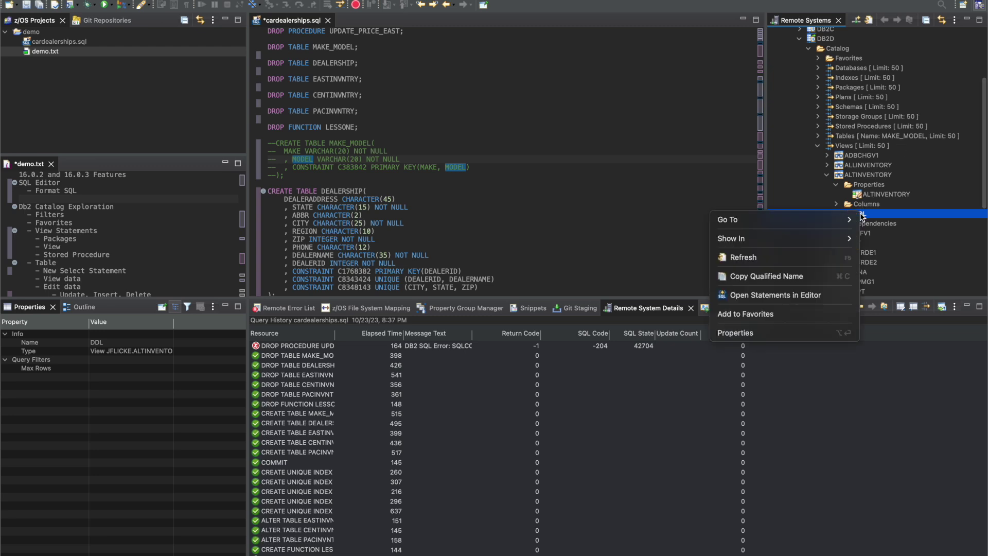
left_click(818, 296)
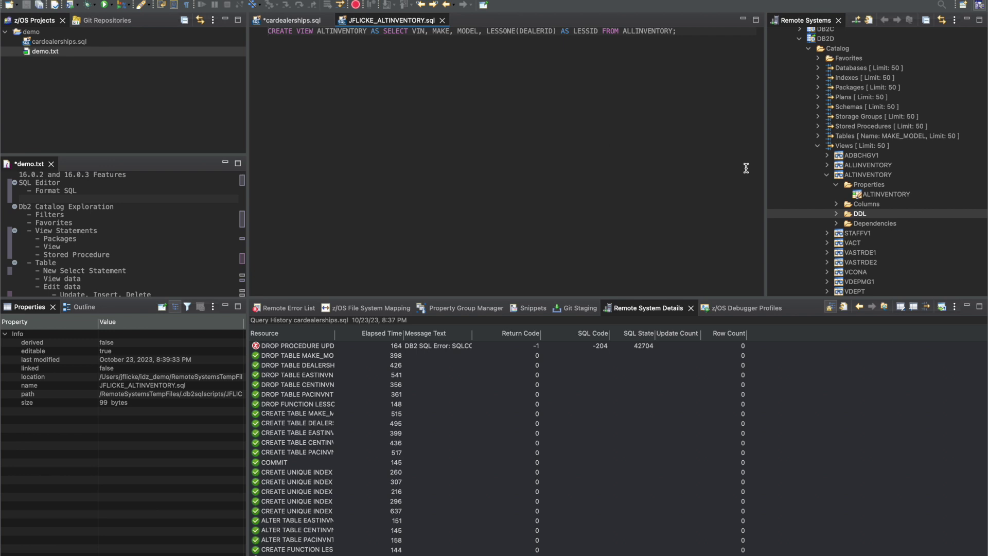
- Expand the ALTINVENTORY view's dependencies, list the views it depends on and expand ALLINVENTORY there
left_click(865, 225)
key("Right")
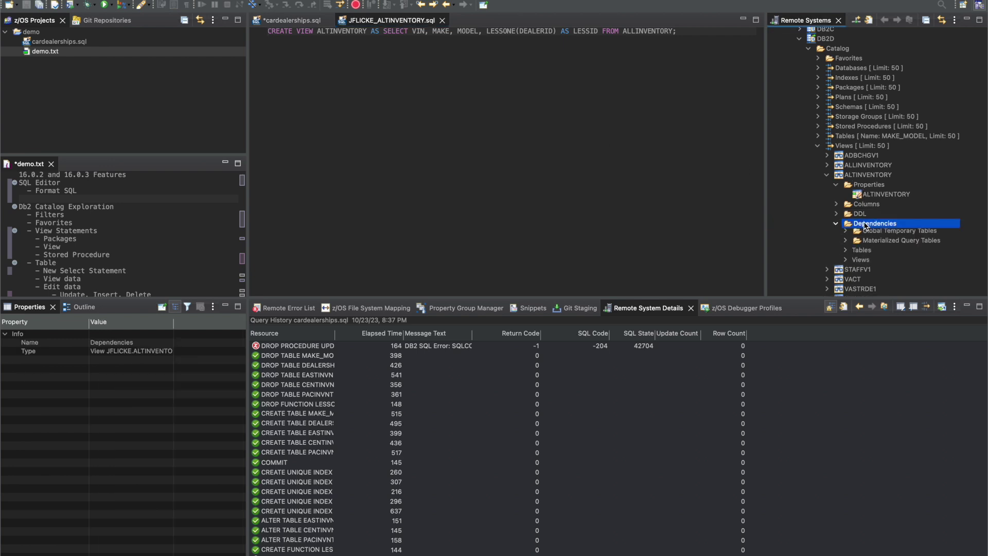
scroll(865, 224, "down", 2)
key("Down")
key("Down")
key("Down")
key("Down")
key("Down")
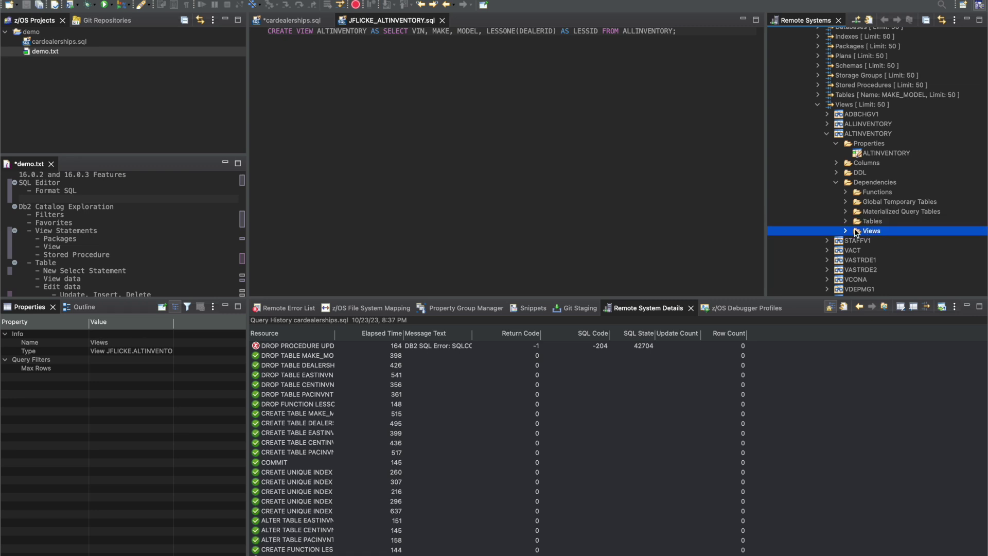
key("Right")
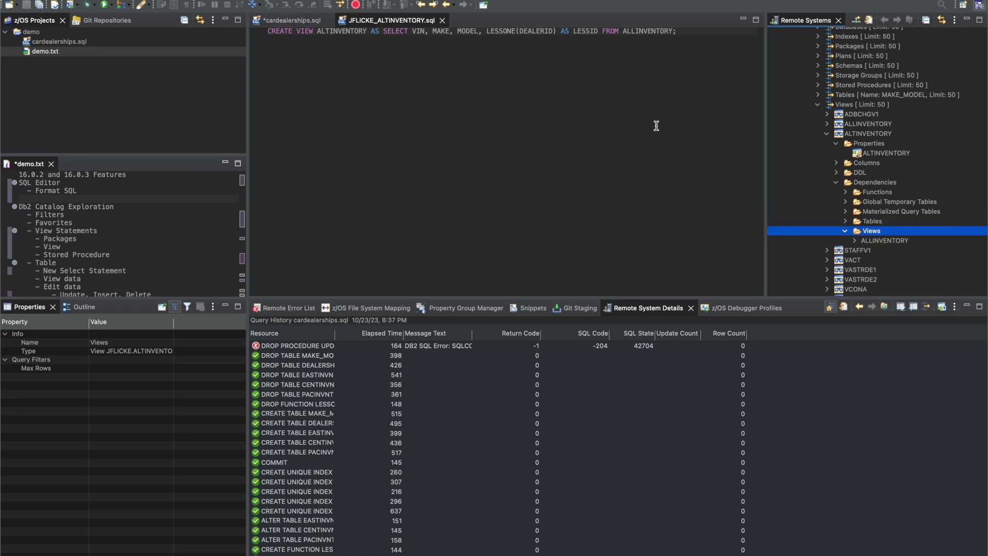
key("Down")
key("Right")
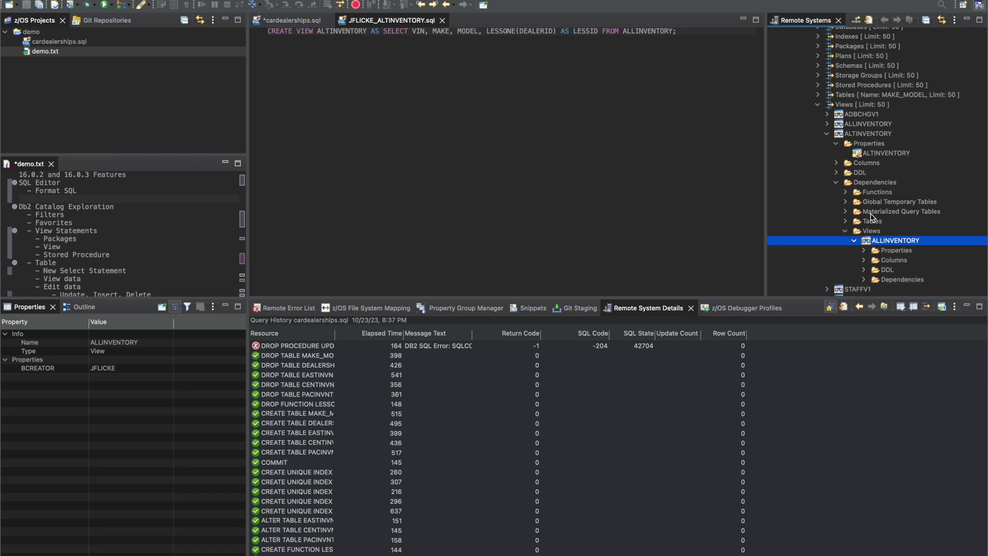
- Expand the dependencies of the nested ALLINVENTORY view and list the tables it depends on
scroll(869, 214, "down", 3)
key("Down")
key("Down")
key("Down")
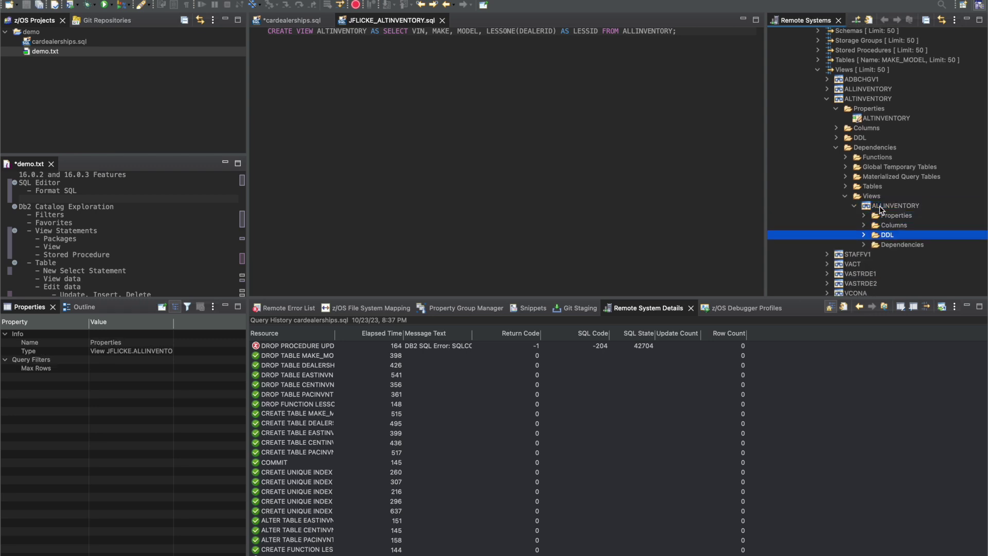
key("Down")
key("Right")
key("Down")
key("Down")
key("Down")
scroll(880, 207, "down", 5)
key("Down")
key("Right")
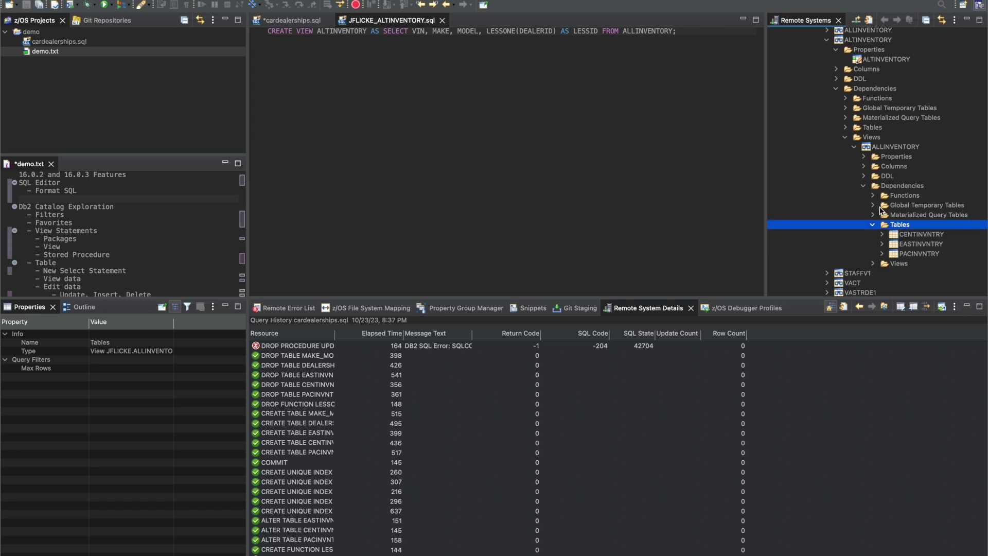
- Open the ALLINVENTORY view's DDL statement in the editor and collapse the DB2D catalog's Views list
right_click(887, 177)
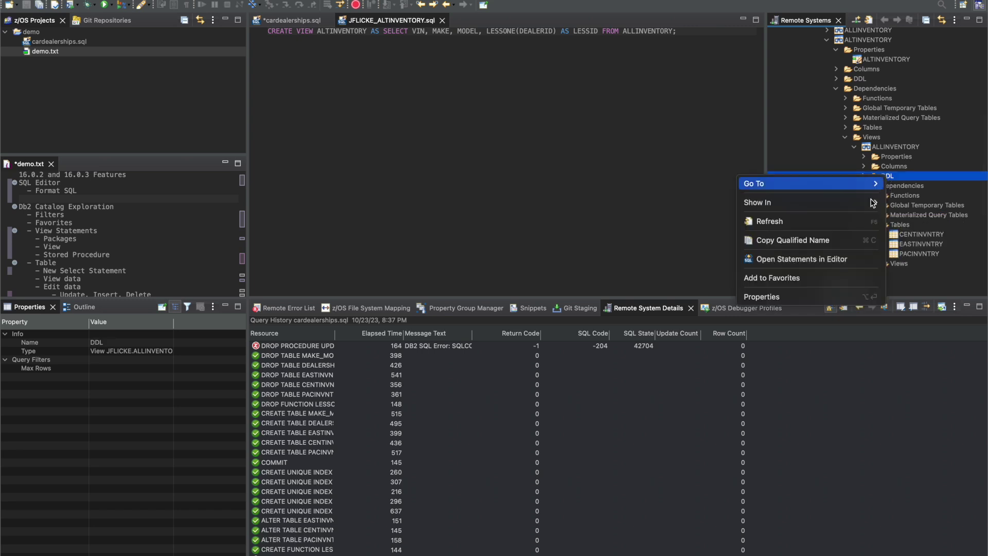
left_click(817, 264)
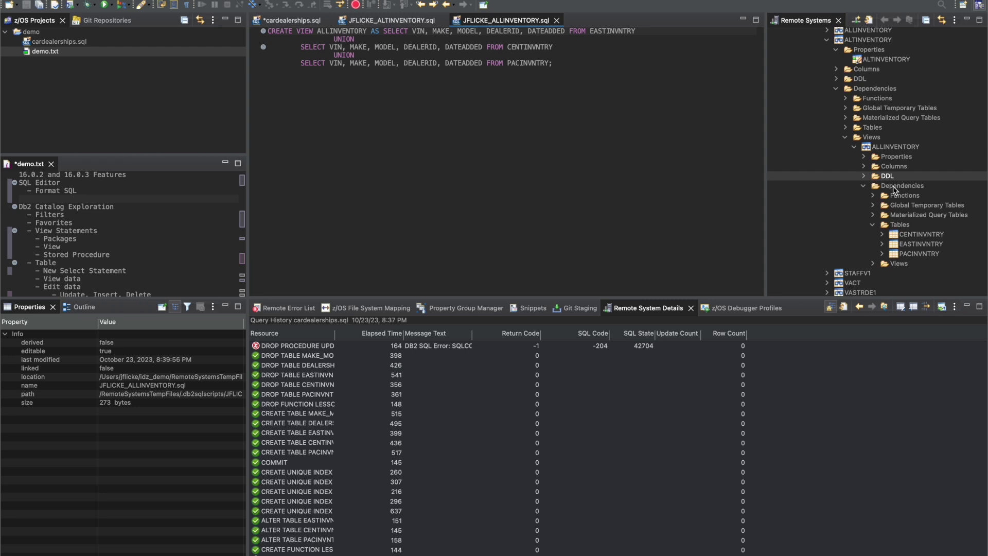
left_click(885, 147)
left_click(855, 147)
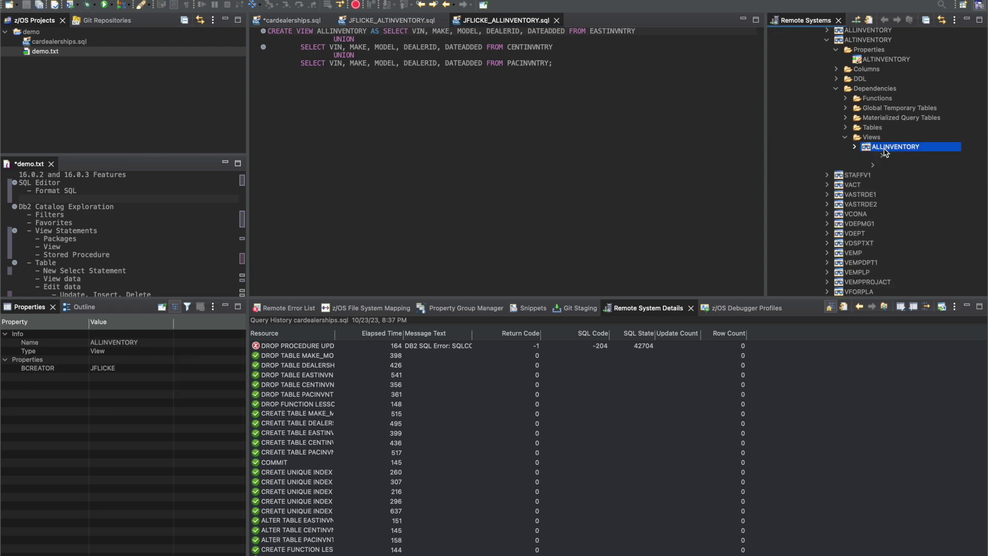
left_click(868, 90)
key("Left")
key("Left")
key("Left")
key("Left")
key("Left")
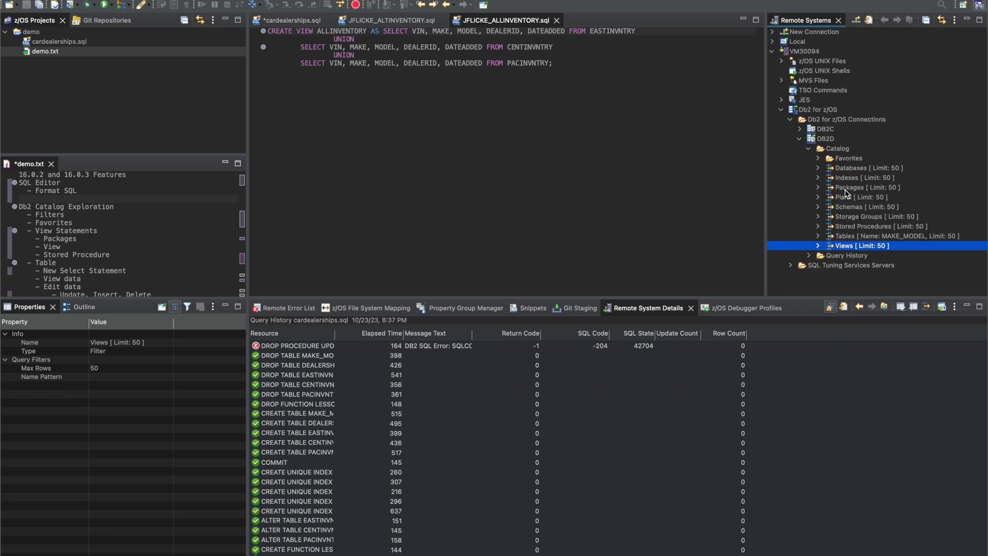
- List the packages in the DB2D catalog and expand the DSN5O004 package
left_click(844, 189)
key("Right")
key("Down")
key("Down")
key("Down")
key("Down")
key("Down")
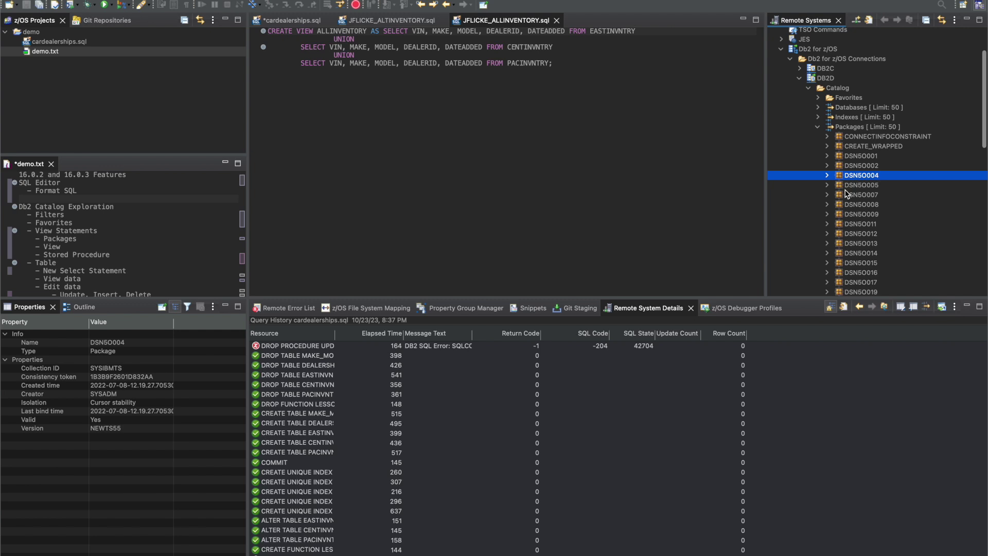
key("Right")
left_click(847, 194)
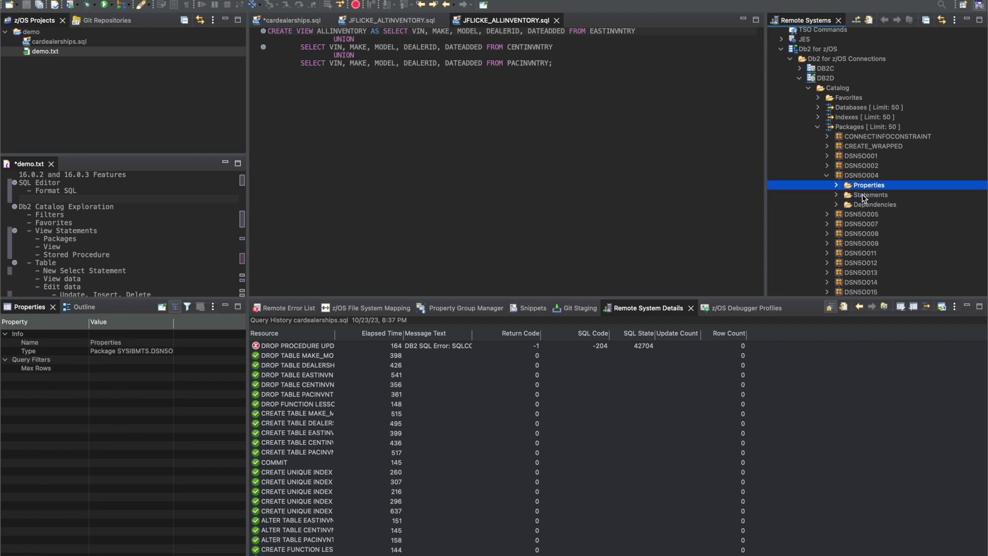
- Expand the DSN5O004 package's dependencies and open its SQL statements in the editor
key("Down")
key("Right")
scroll(864, 198, "down", 5)
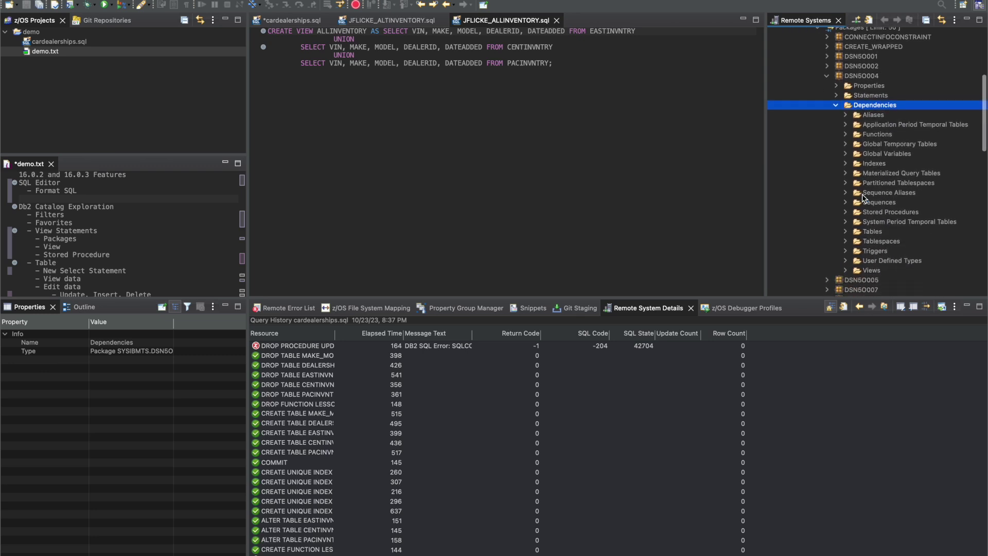
left_click(869, 98)
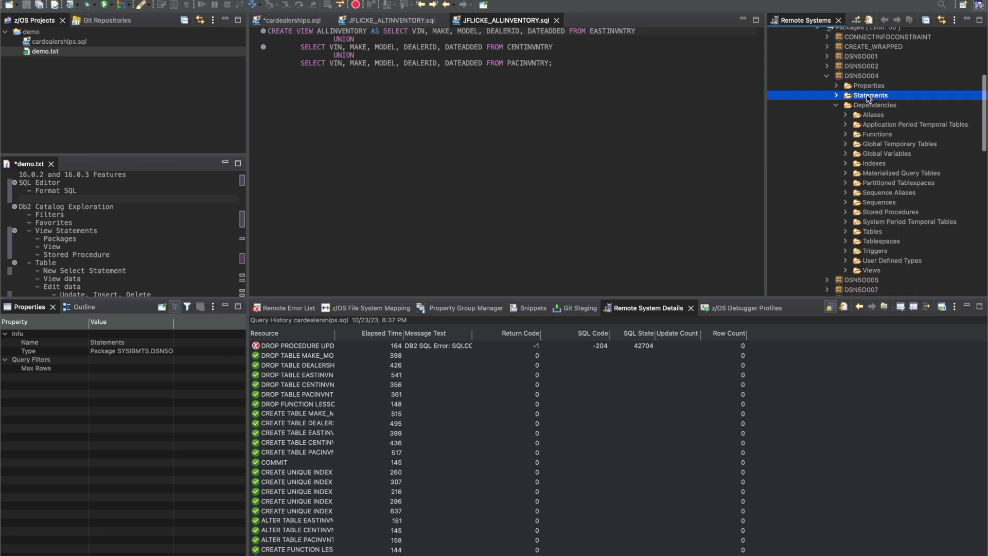
right_click(869, 98)
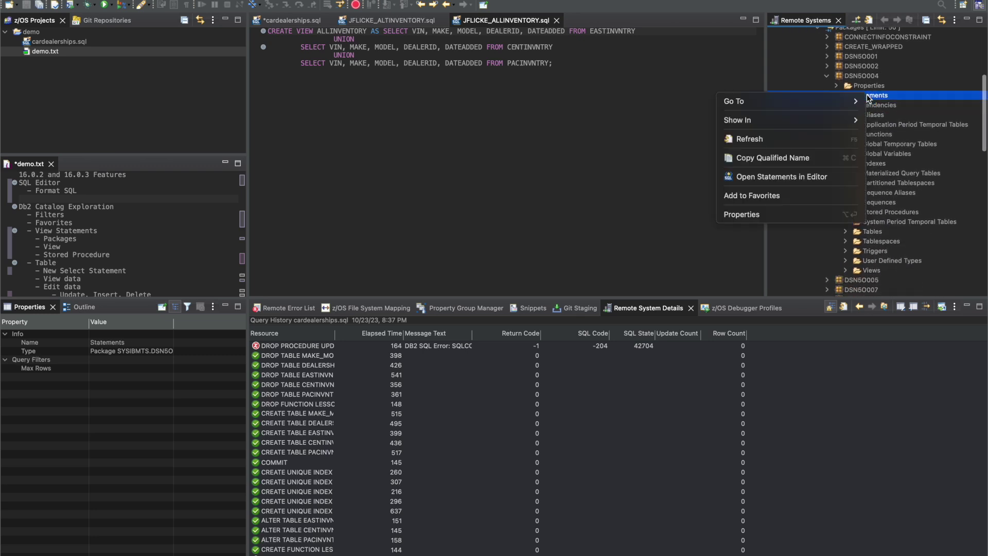
left_click(808, 180)
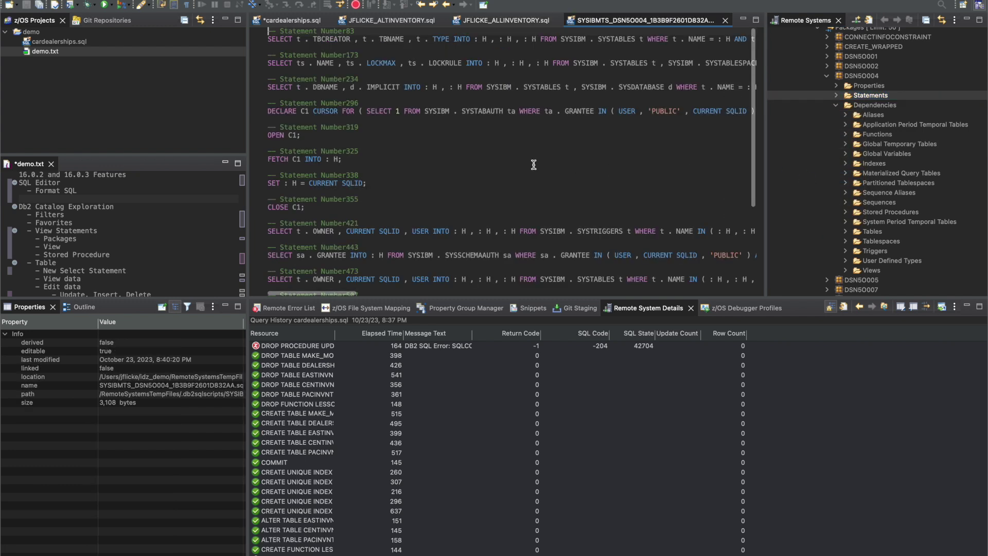
- Close the package statements and ALLINVENTORY DDL editors and collapse the Packages list
left_click(725, 20)
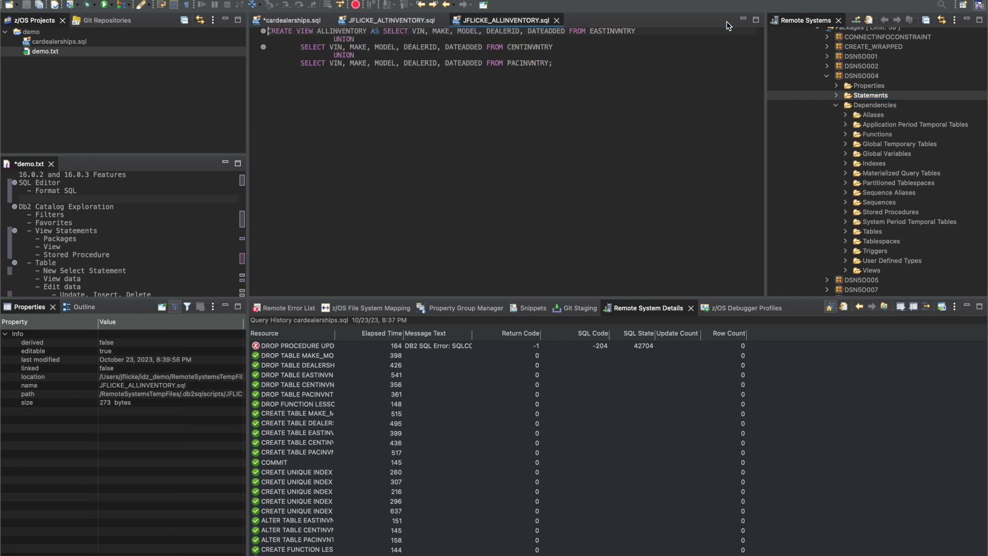
left_click(555, 20)
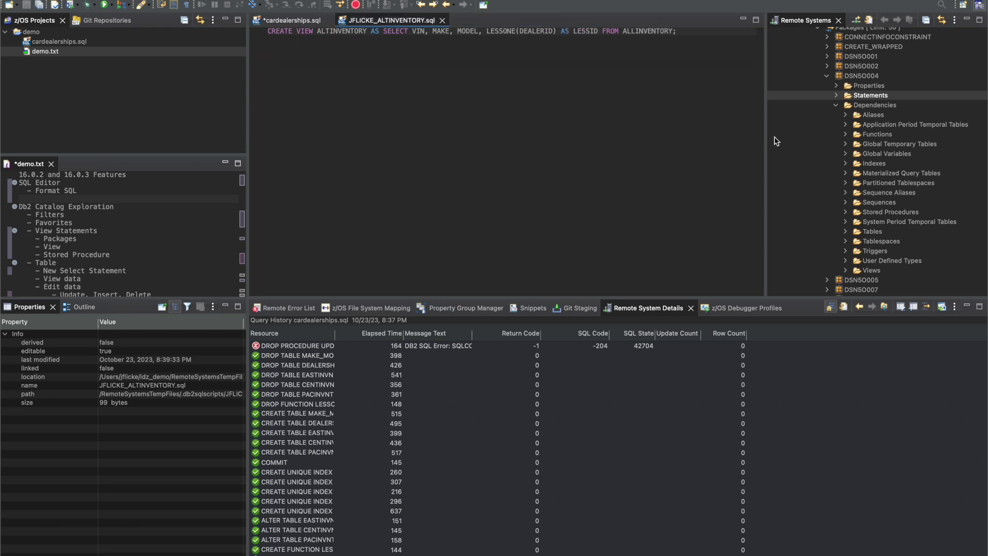
double_click(860, 77)
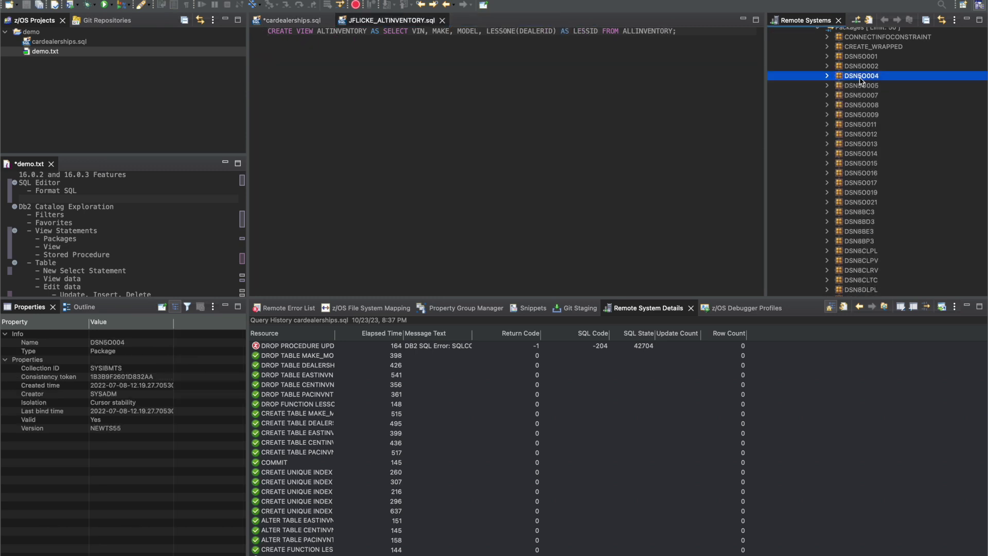
key("Left")
key("Left")
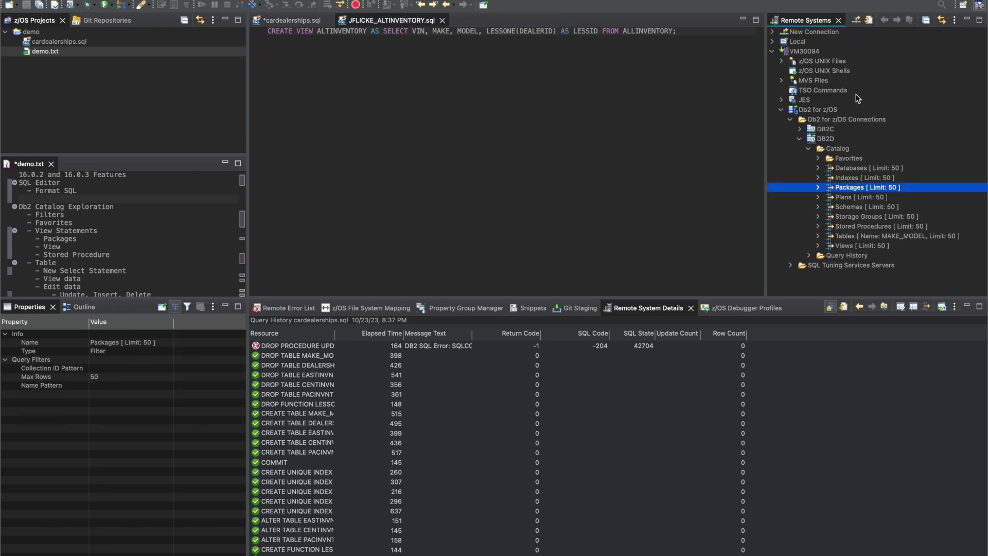
- Expand the Tables list in the DB2D catalog and set its filter's name pattern to MAKE_%
double_click(845, 236)
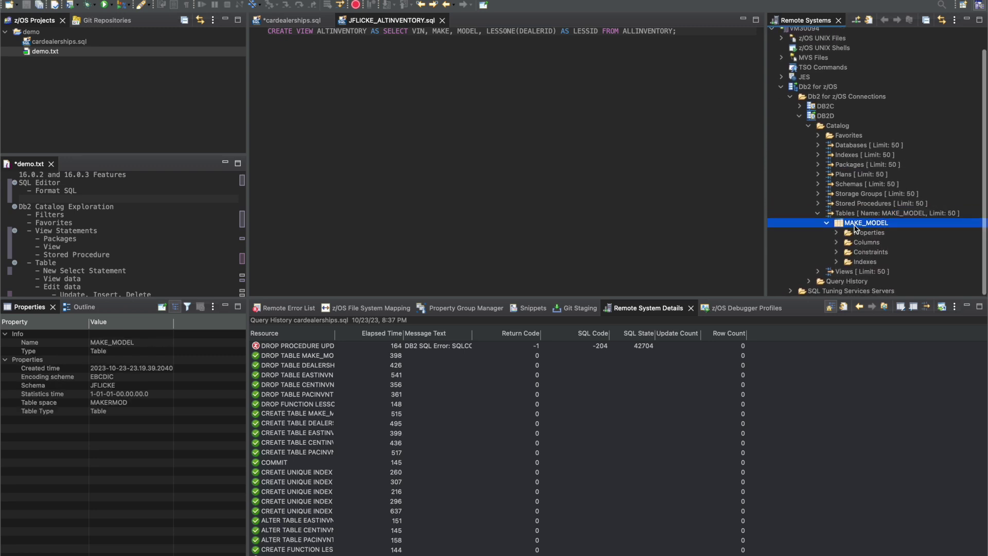
left_click(852, 215)
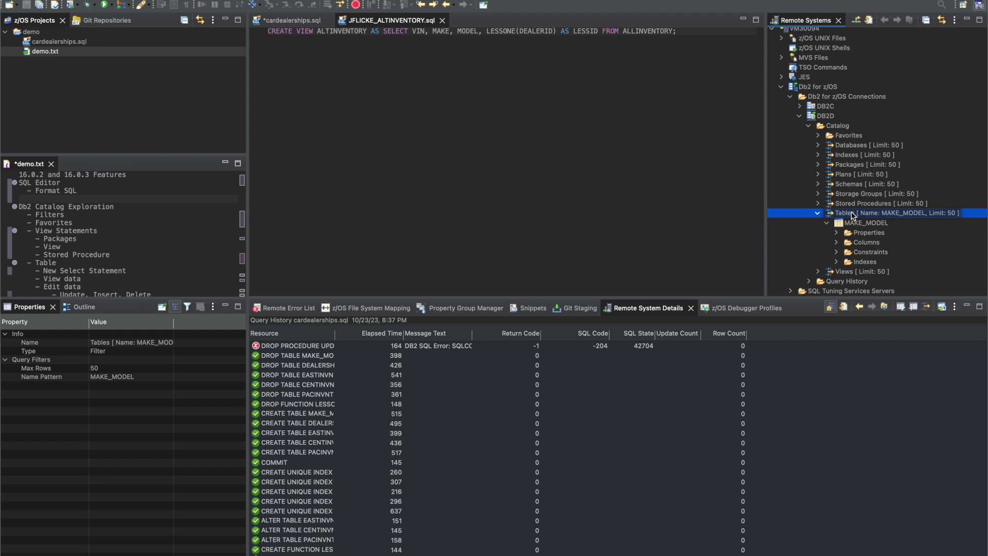
double_click(851, 212)
left_click(575, 133)
key("BackSpace")
key("BackSpace")
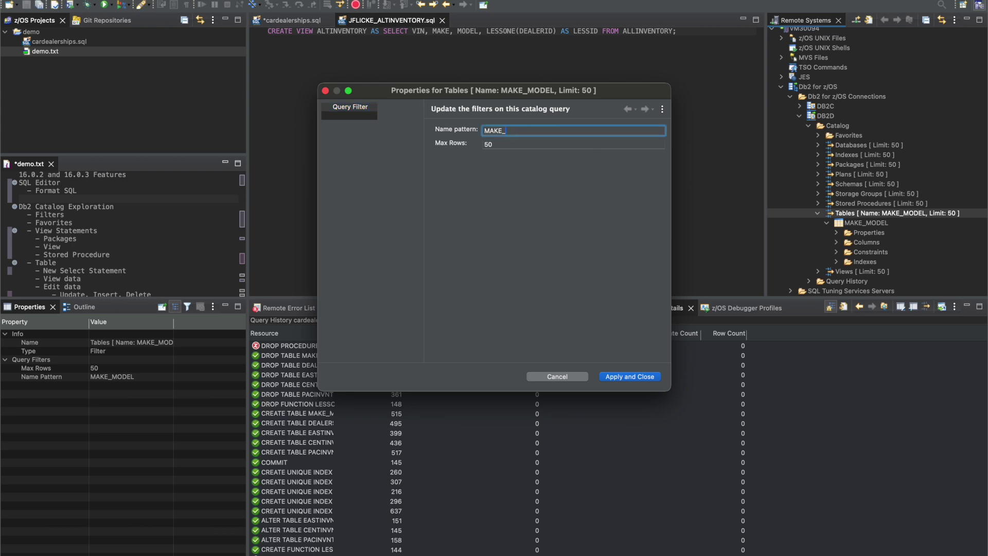
key("Return")
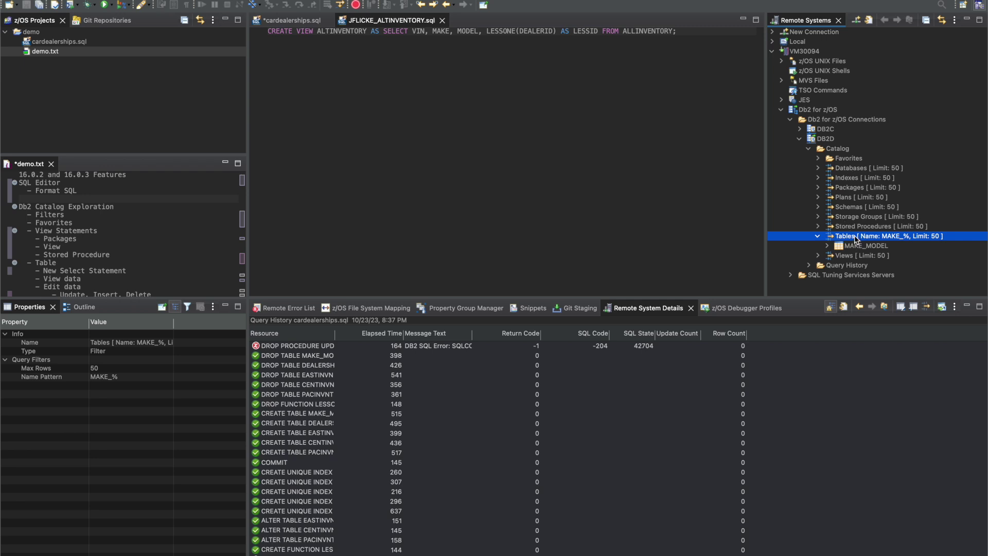
- Generate a new SELECT statement for the MAKE_MODEL table
left_click(856, 247)
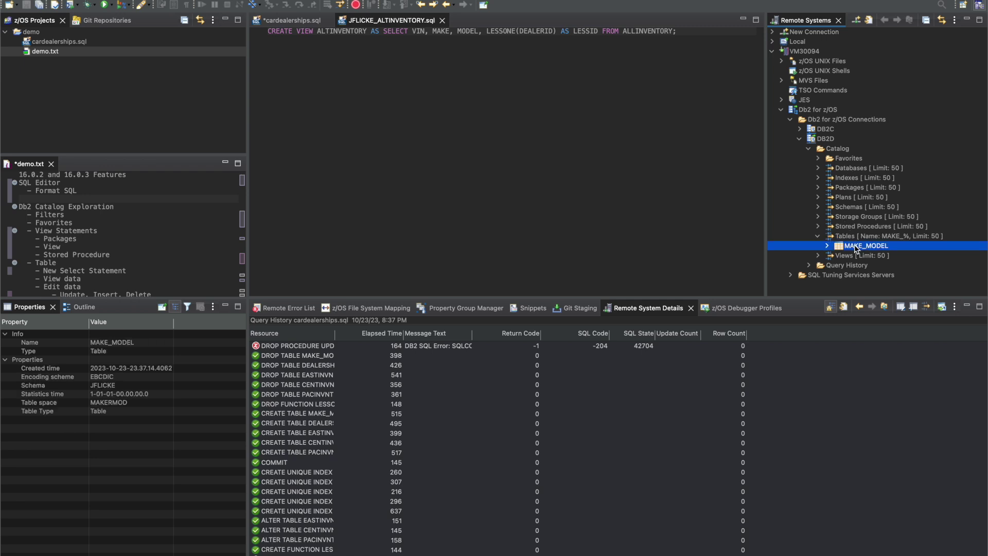
right_click(855, 248)
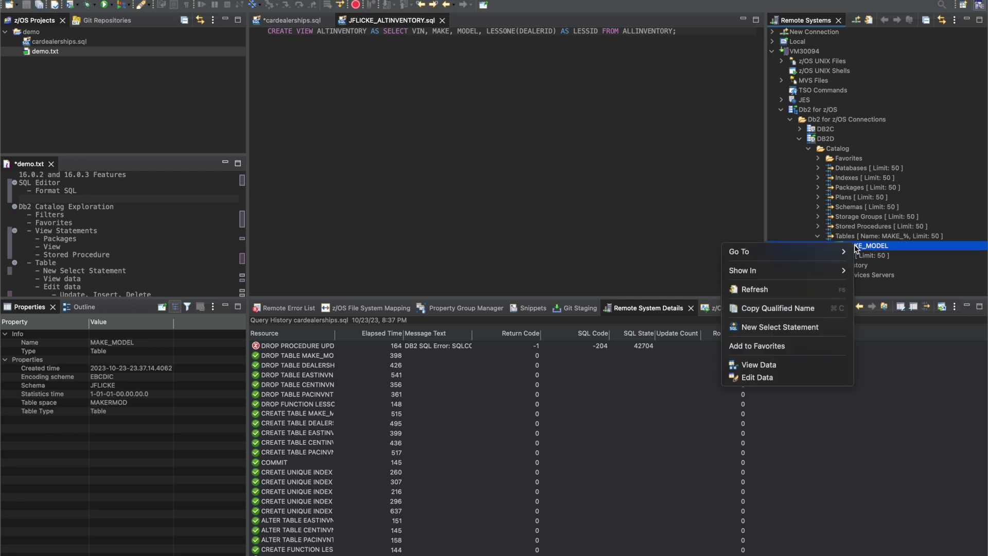
left_click(821, 327)
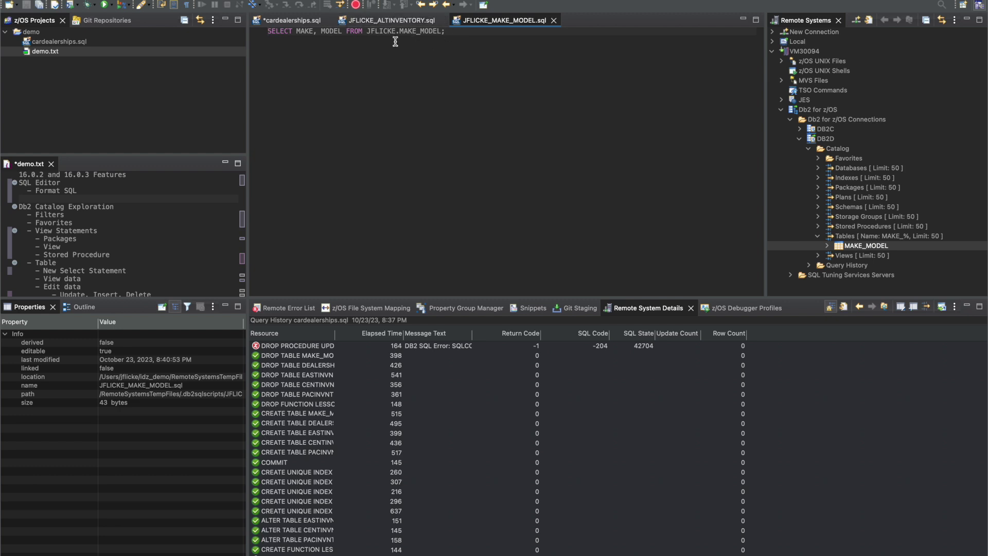
- Expand the MAKE_MODEL table and list its columns to compare with the generated SELECT statement
left_click(321, 33)
left_click(827, 246)
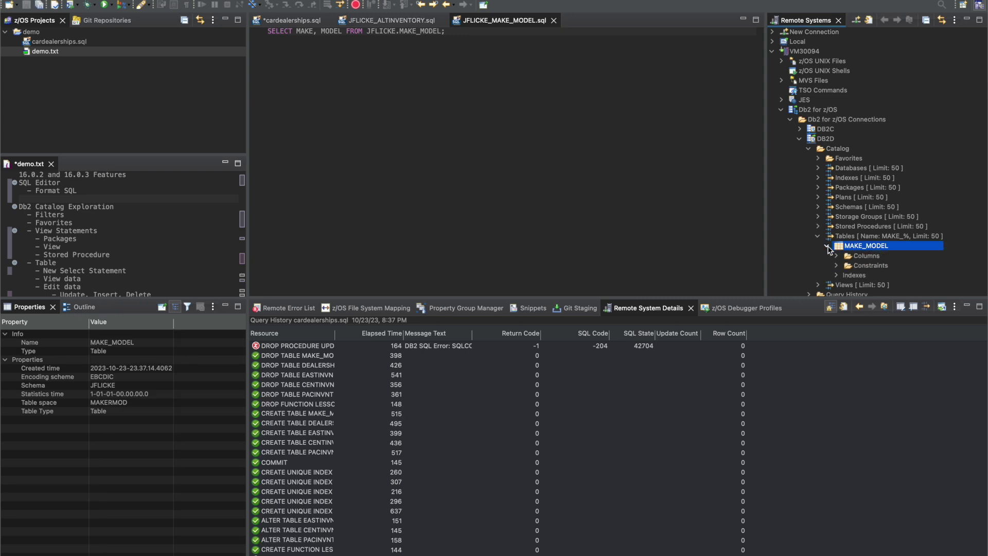
left_click(838, 266)
left_click(837, 266)
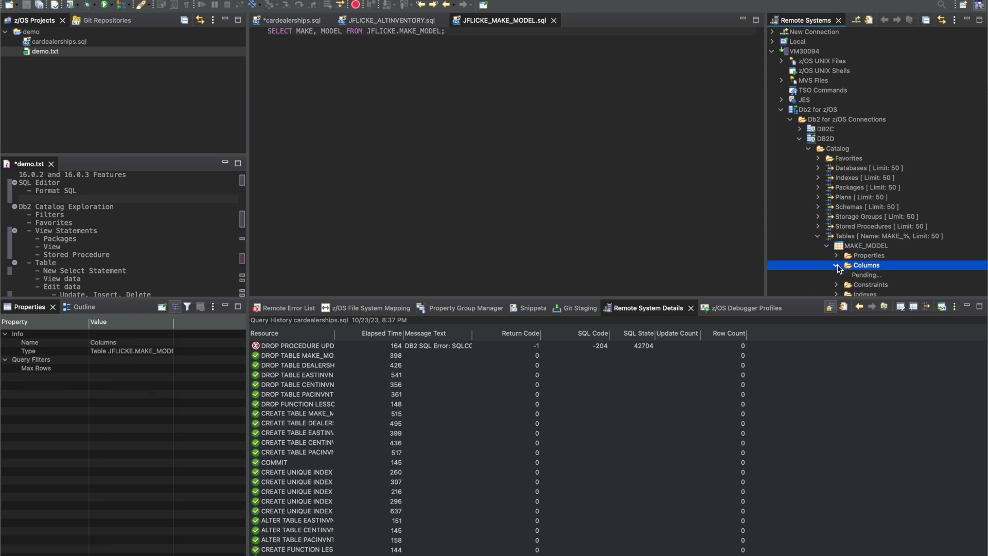
scroll(843, 237, "down", 3)
- View the data of the MAKE_MODEL table
left_click(858, 204)
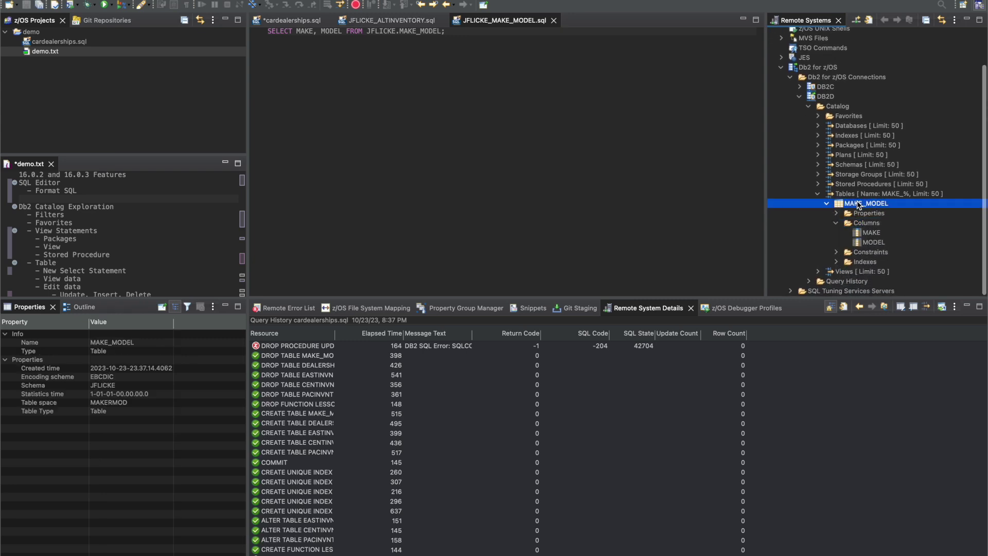
right_click(858, 204)
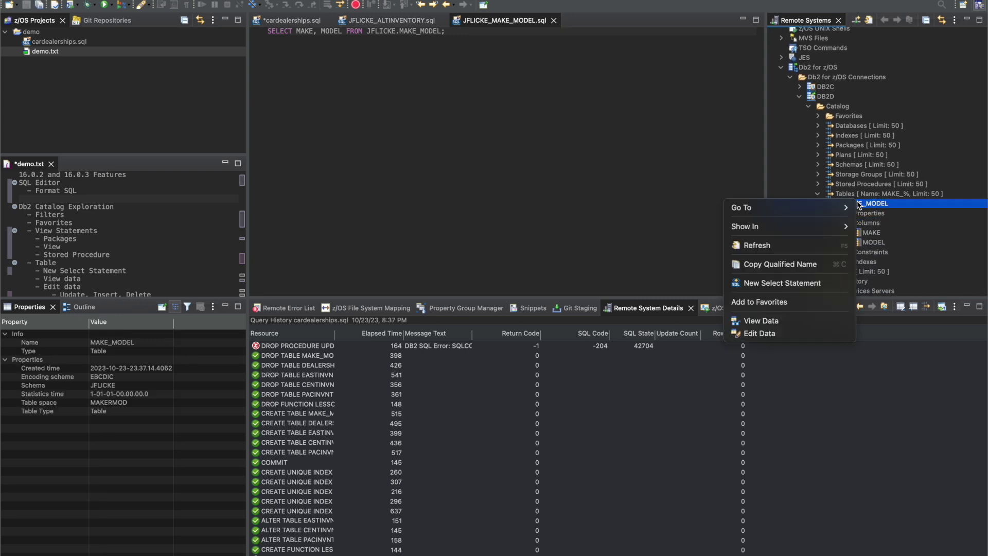
left_click(818, 323)
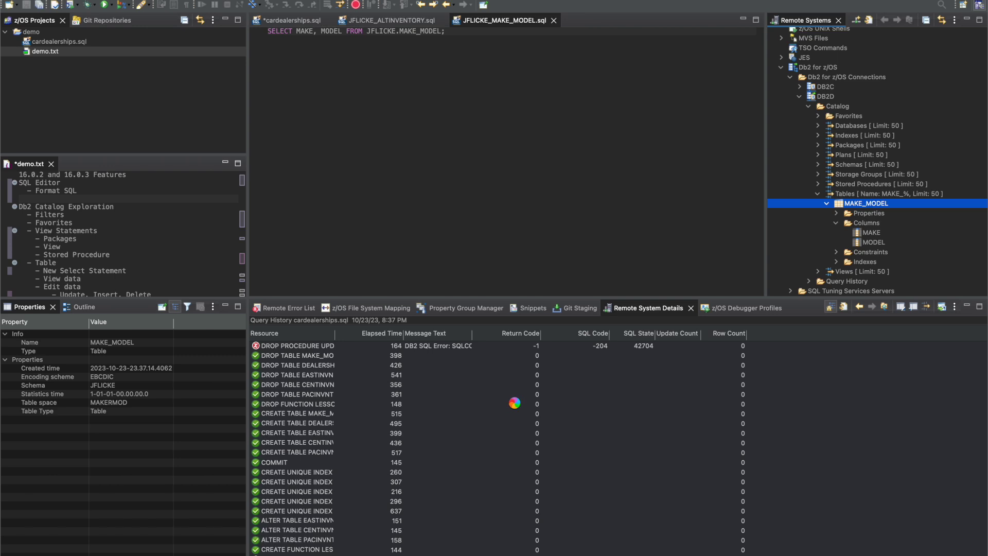
- Look at the GMC and Honda rows and open the MAKE_MODEL table's data for editing
left_click(458, 366)
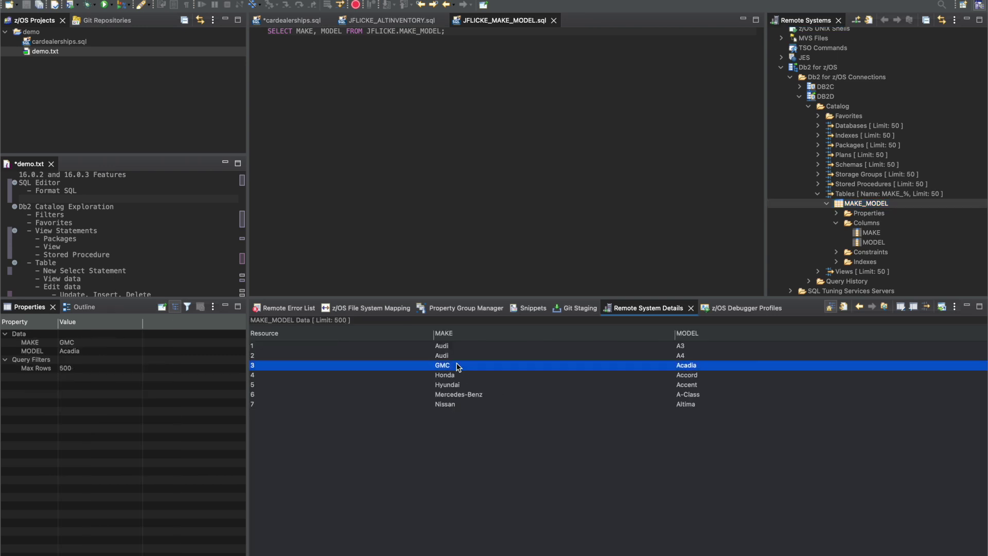
left_click(443, 376)
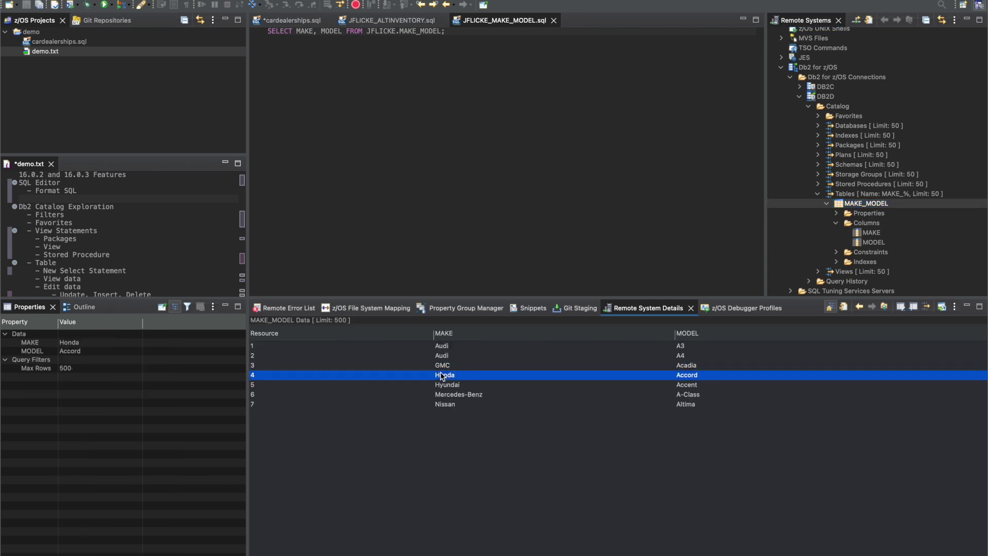
left_click(865, 206)
right_click(864, 205)
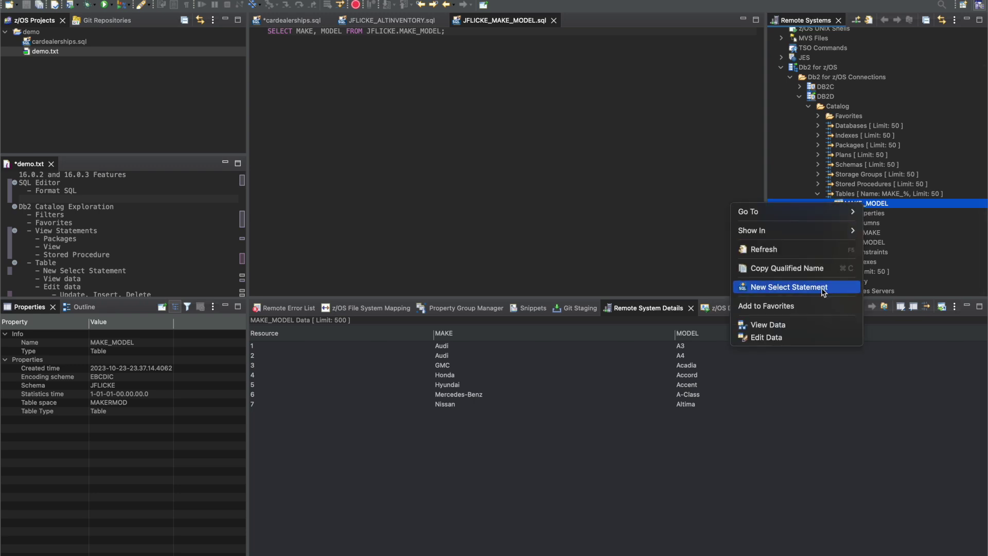
left_click(811, 337)
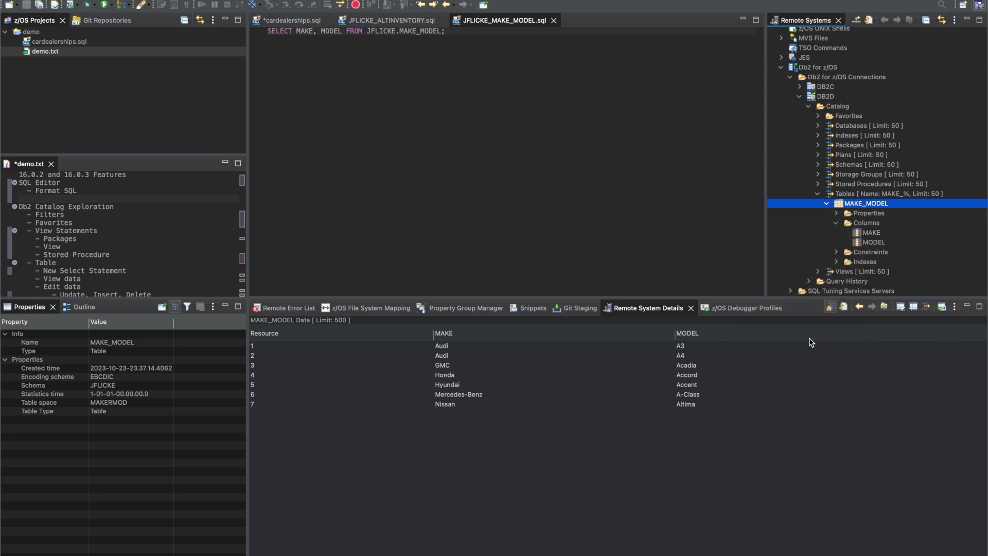
- Change row 2 of the MAKE_MODEL data to make Audi2 and model A42
double_click(444, 355)
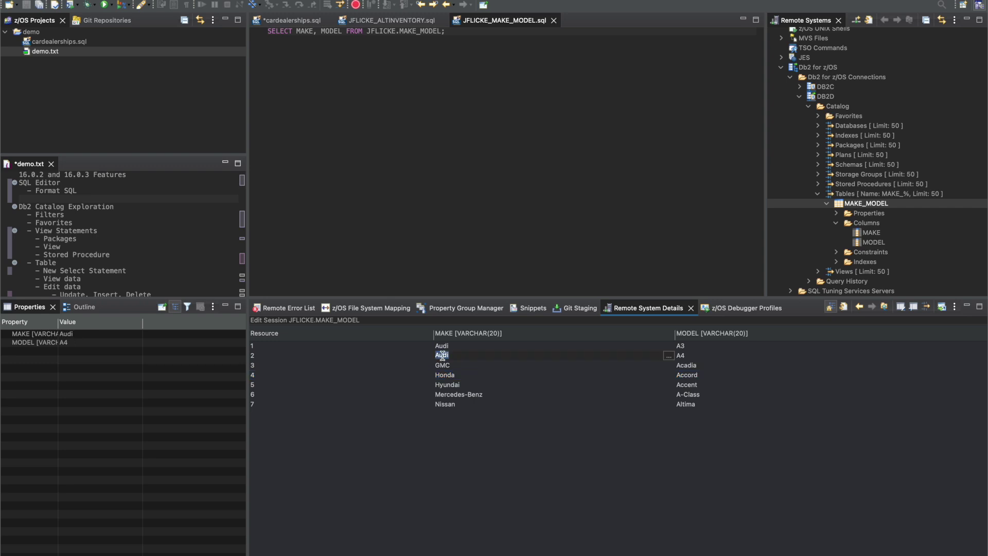
left_click(446, 355)
type("2")
key("Return")
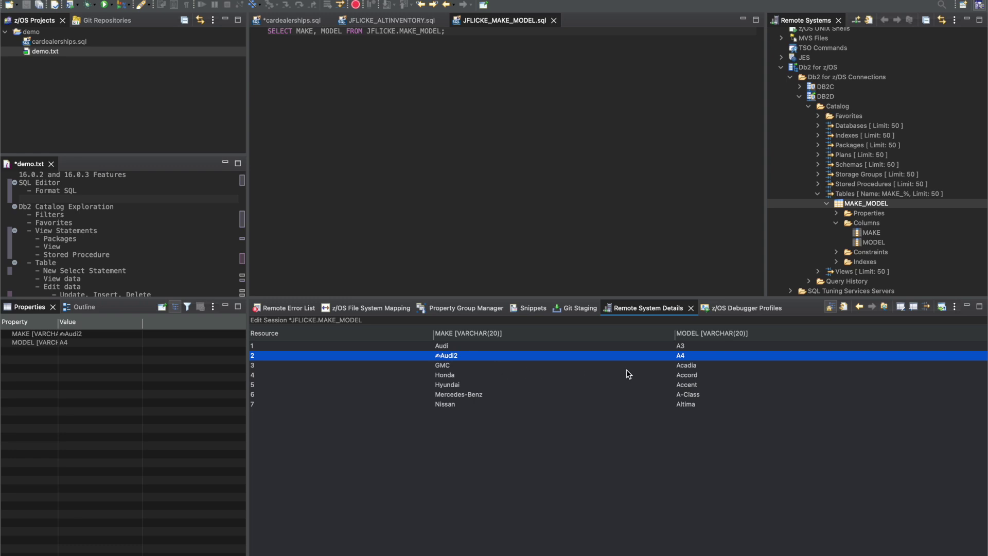
left_click(693, 355)
left_click(692, 355)
type("2")
key("Tab")
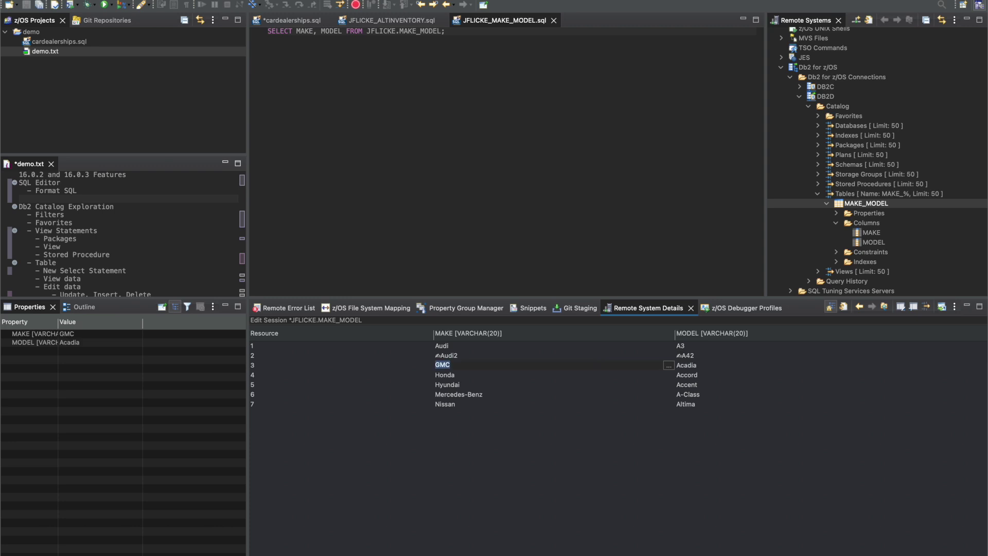
- Change row 3 of the MAKE_MODEL data to make GMC3 and model Acadia4
key("Right")
key("Tab")
key("Right")
key("Return")
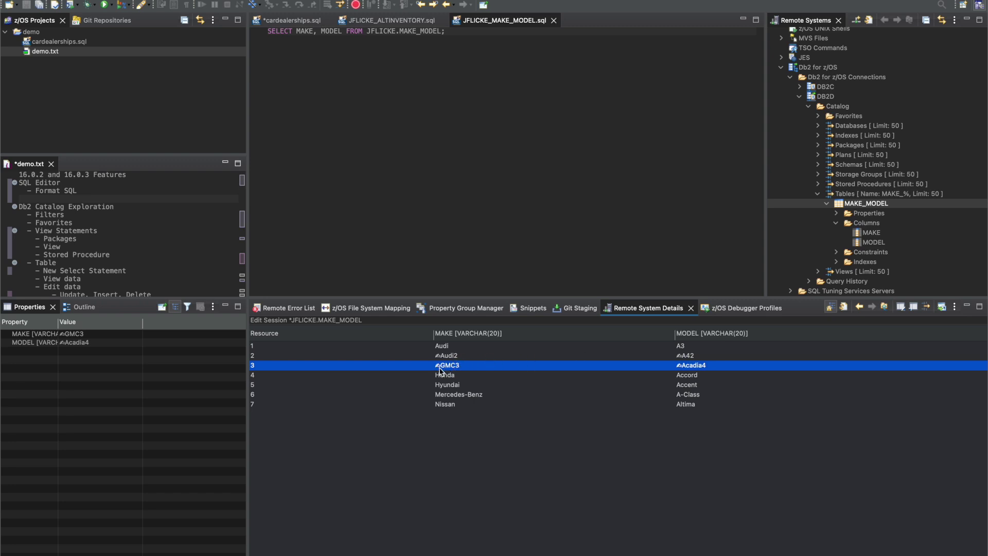
- Delete the Honda Accord row from the MAKE_MODEL edit session
left_click(416, 376)
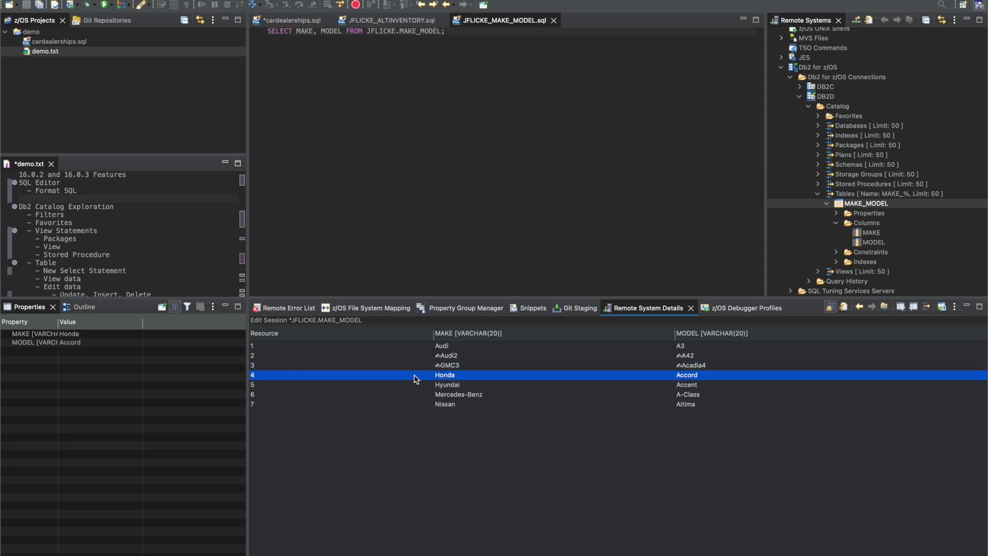
right_click(369, 383)
left_click(379, 486)
- Insert a new row in the MAKE_MODEL data with make Toyota and model Corolla
left_click(311, 395)
right_click(311, 392)
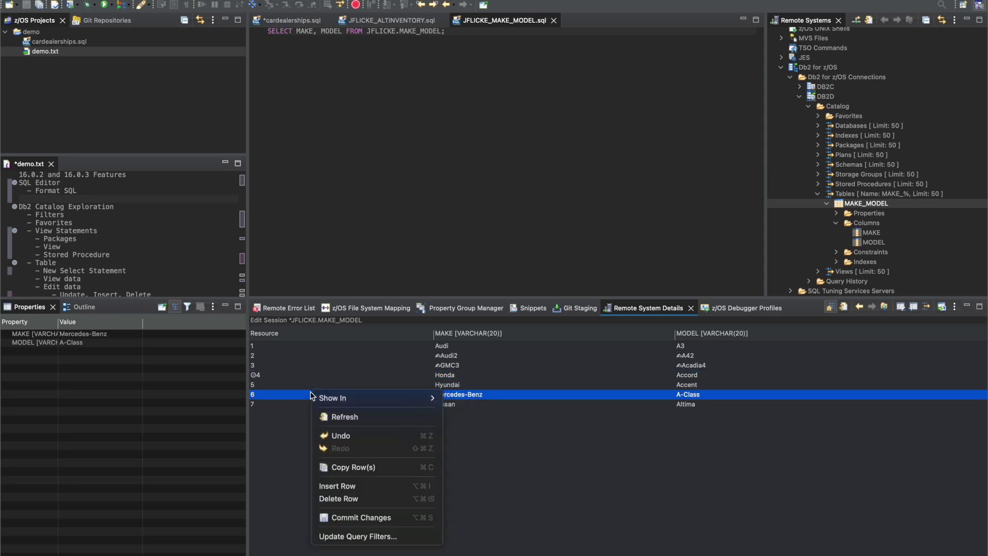
left_click(323, 485)
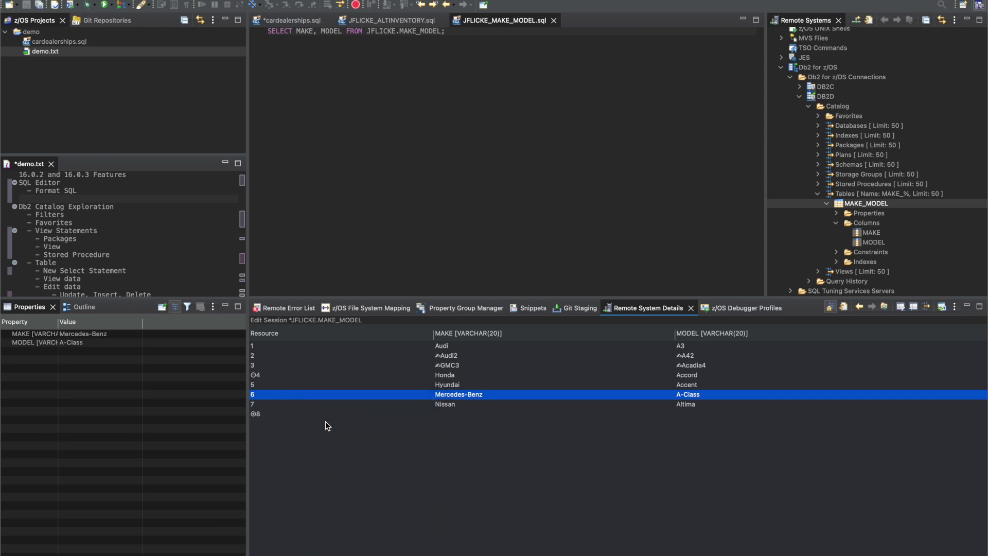
left_click(448, 414)
type("Toyota")
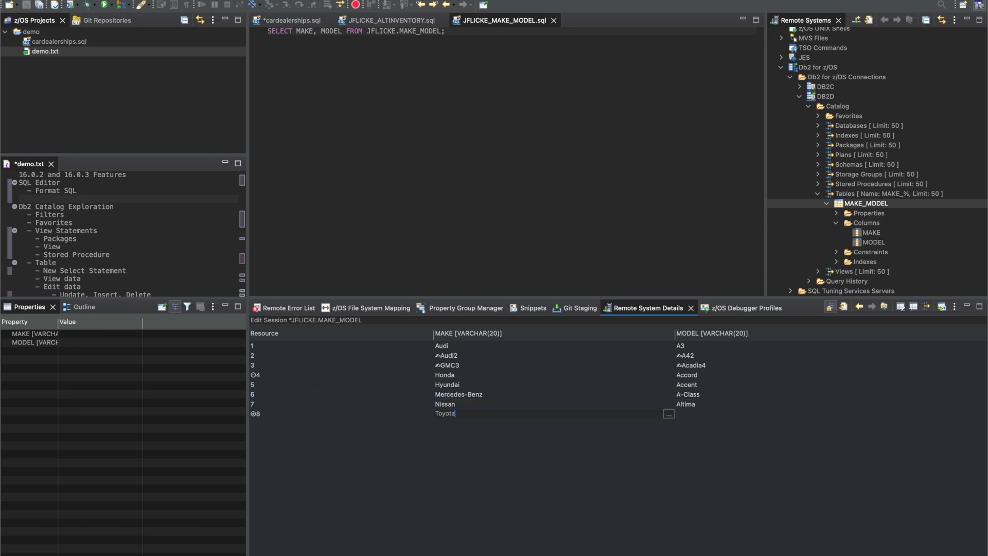
key("Tab")
type("Corolla")
key("Return")
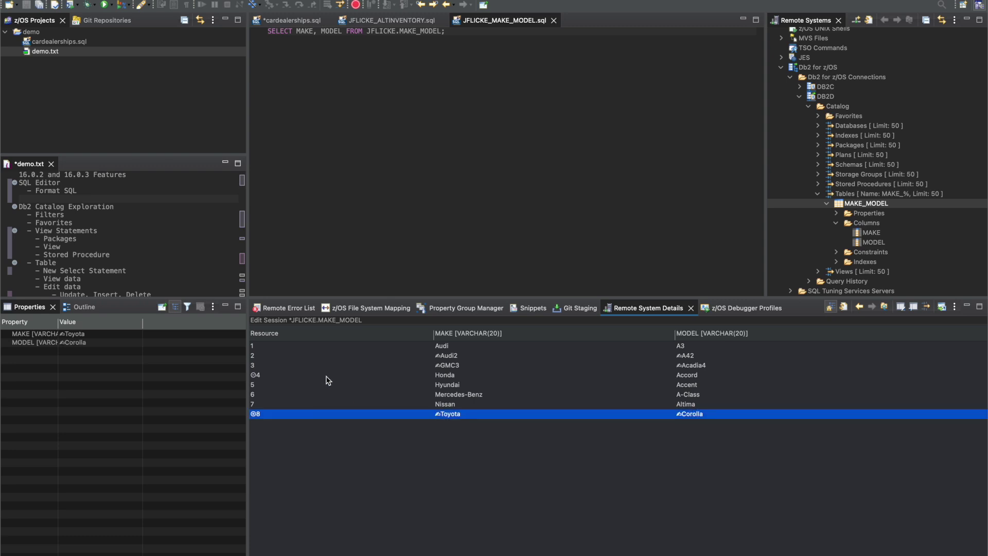
- Undo the latest MAKE_MODEL edits, including the inserted Toyota row, and redo them
key("ctrl+z")
key("ctrl+z")
key("ctrl+z")
key("ctrl+z")
key("ctrl+z")
key("ctrl+z")
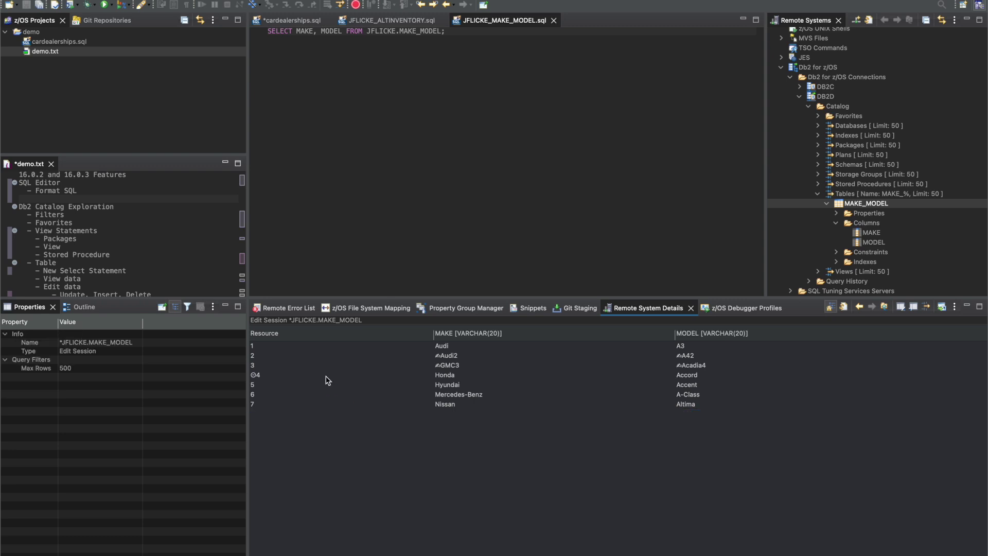
key("ctrl+y")
key("ctrl+y")
key("ctrl+y")
key("ctrl+y")
key("ctrl+y")
key("ctrl+y")
- Commit the pending changes of the MAKE_MODEL edit session to the table
left_click(267, 389)
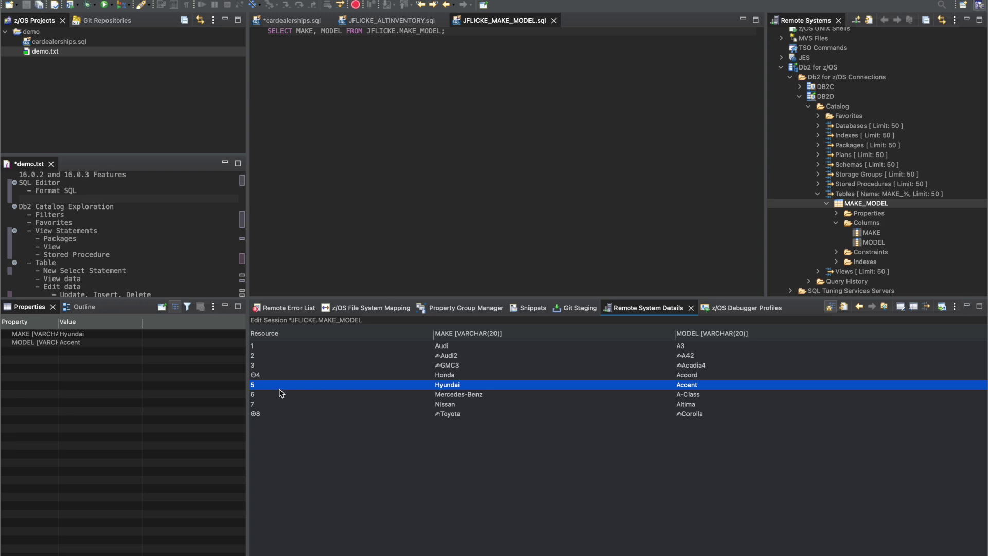
right_click(281, 393)
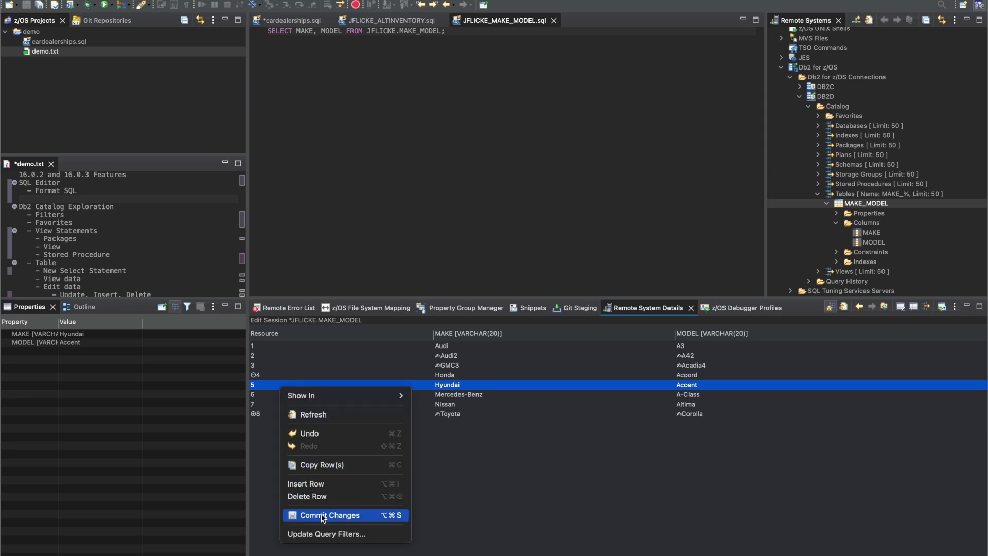
left_click(335, 520)
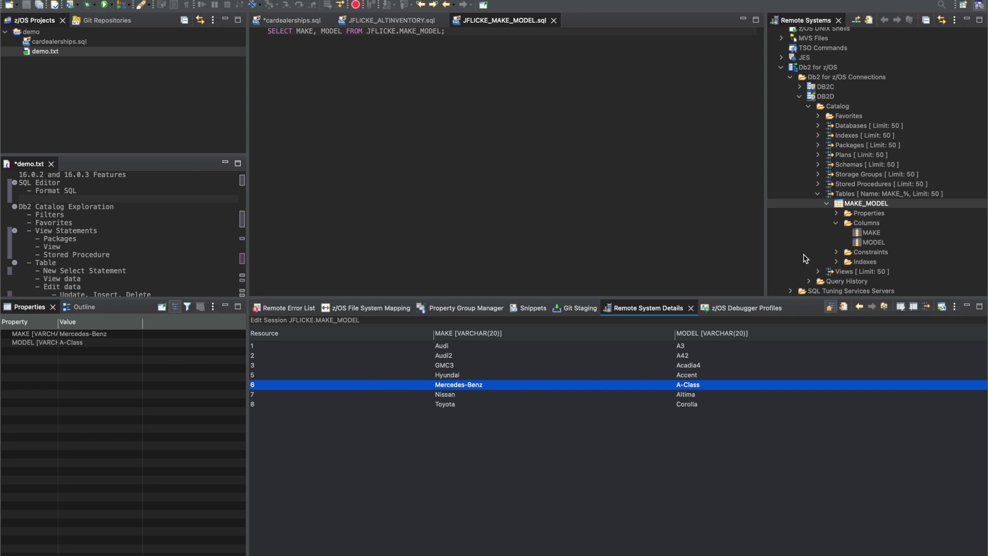
- Collapse the DB2D catalog, expand its Query History and refresh the history list
left_click(809, 106)
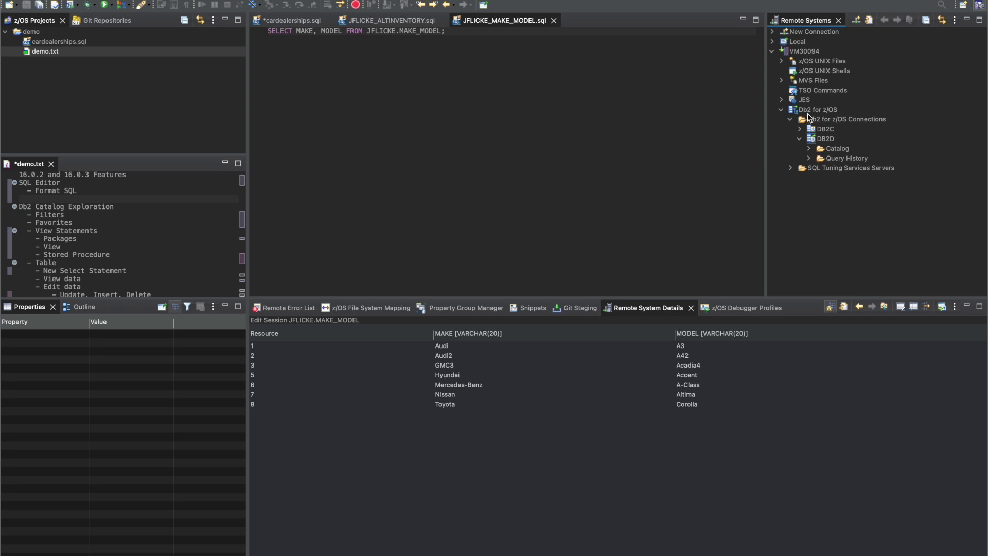
left_click(809, 159)
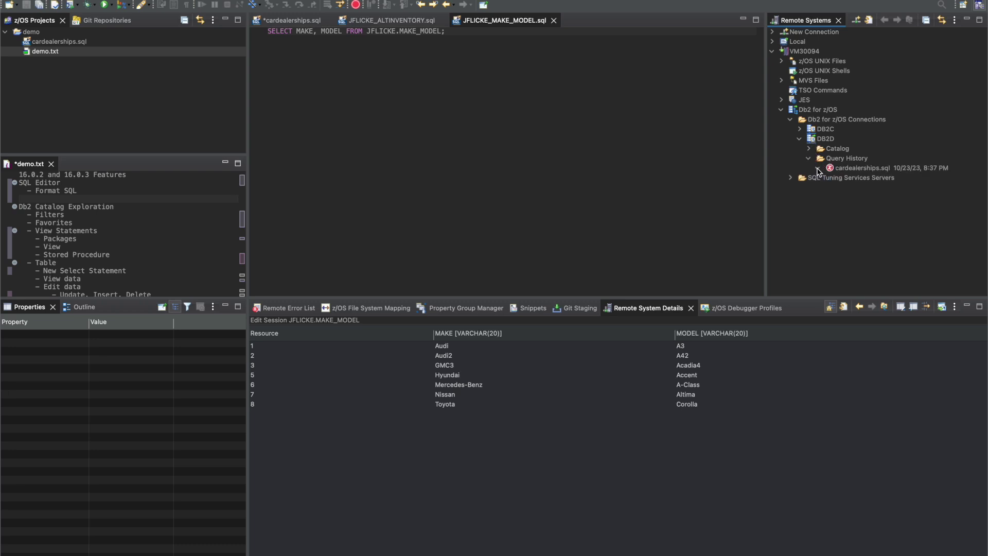
left_click(818, 168)
left_click(836, 160)
right_click(836, 160)
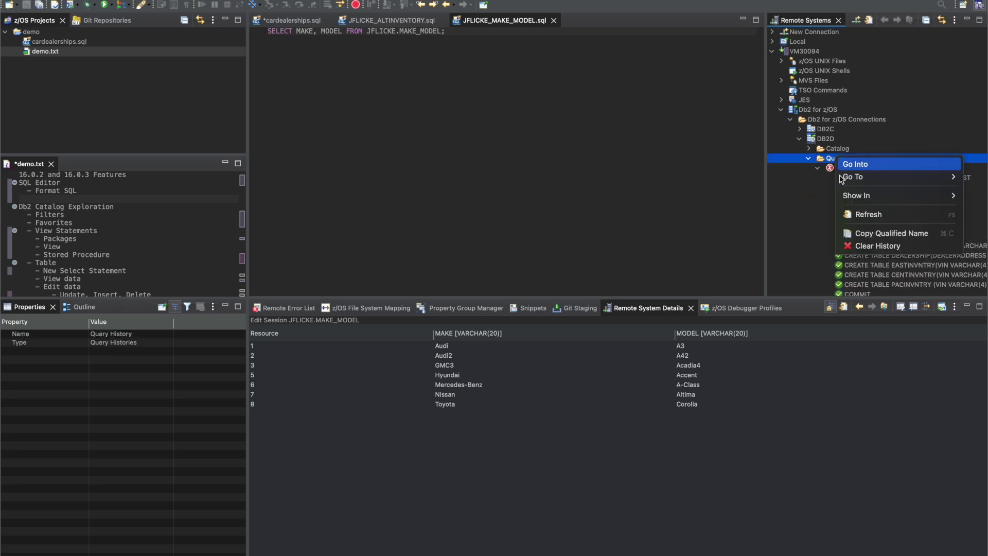
left_click(857, 212)
- Examine the executed statements under the Edit JFLICKE.MAKE_MODEL query history entry and collapse it again
left_click(842, 169)
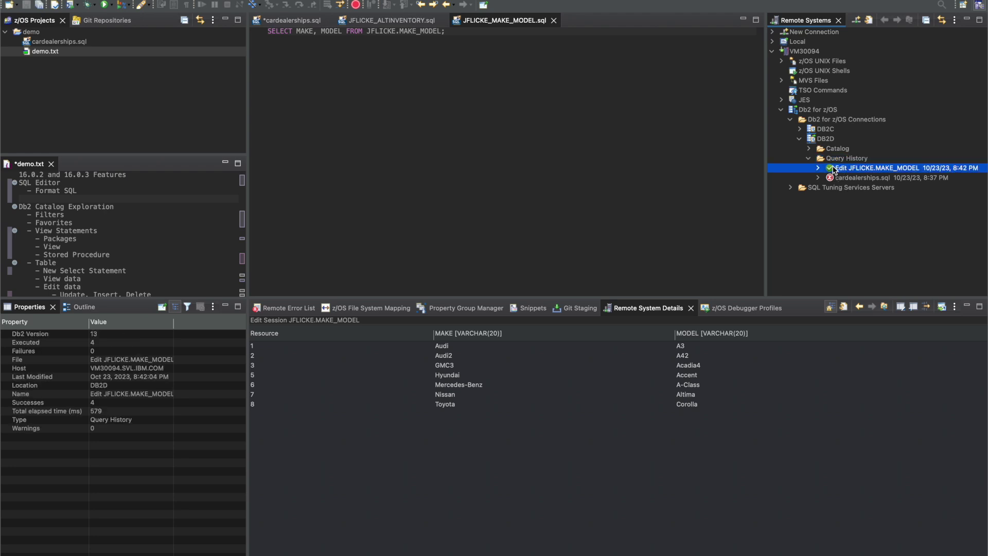
left_click(819, 168)
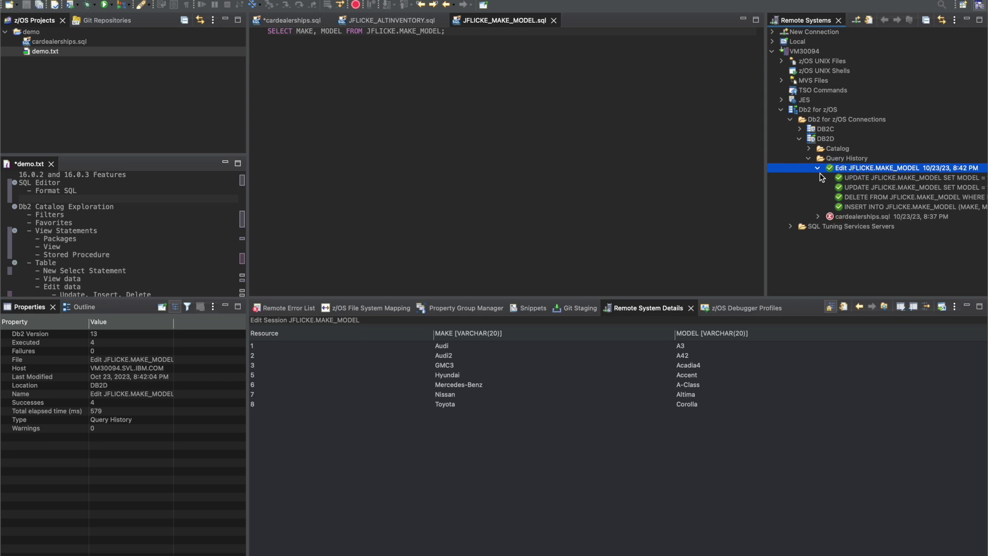
left_click(817, 168)
- Set the Db2 SQL Service log level to off in the Db2 for z/OS preferences and apply the change
left_click(435, 97)
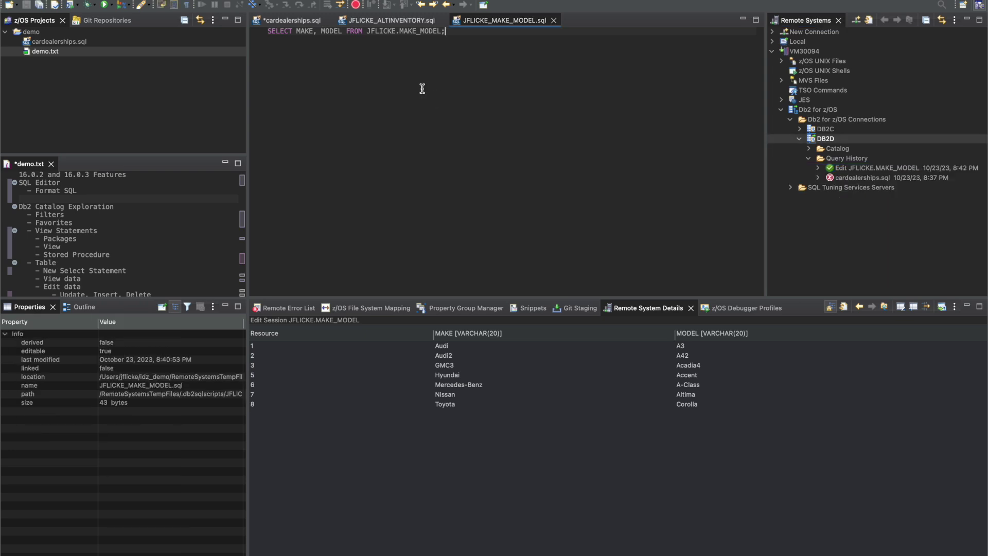
left_click(77, 0)
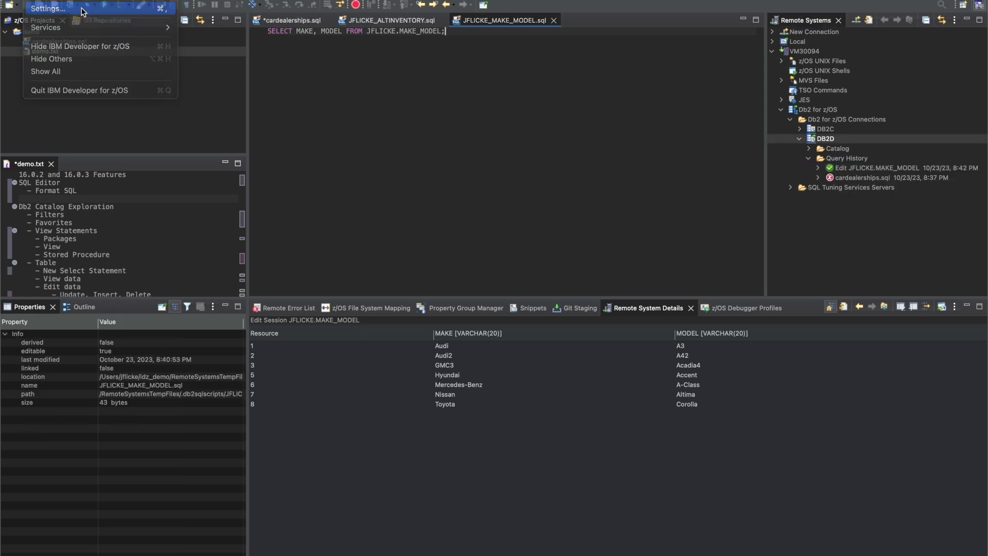
left_click(82, 11)
type("db2")
key("Return")
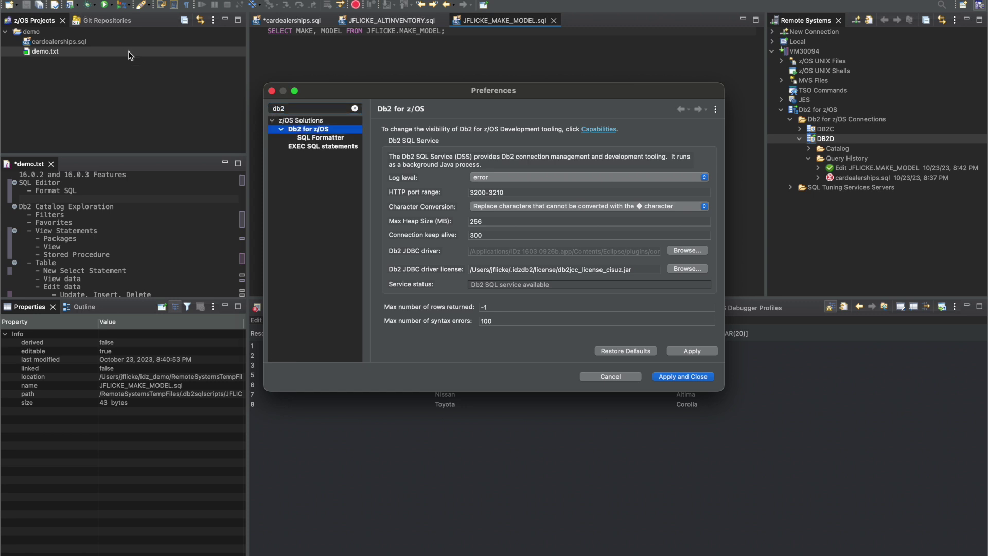
left_click(491, 181)
left_click(493, 185)
left_click(693, 351)
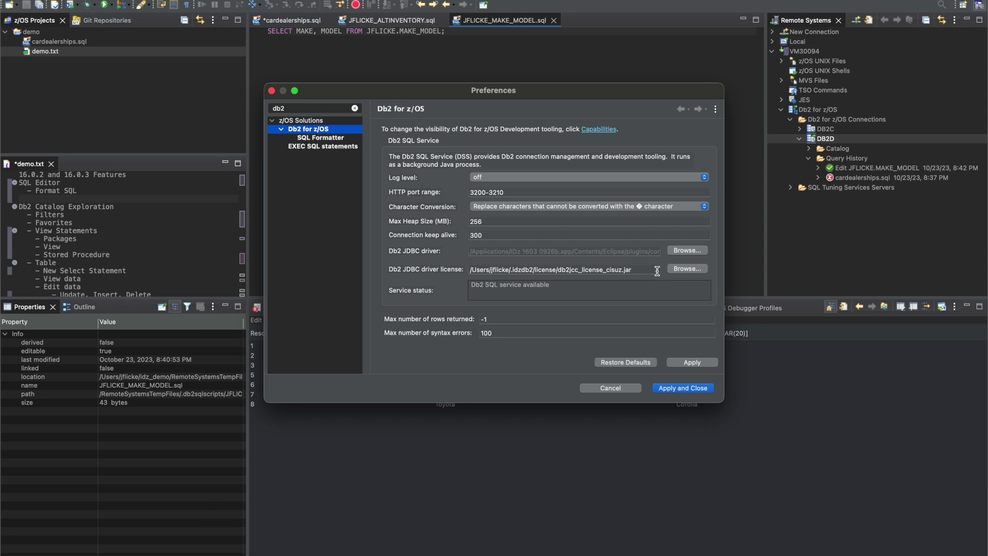
triple_click(607, 251)
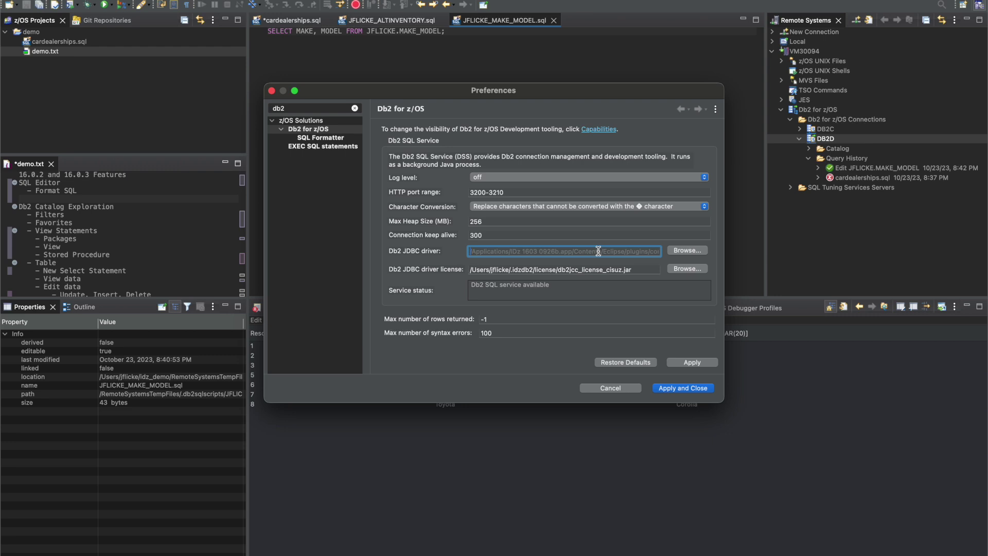
left_click(671, 390)
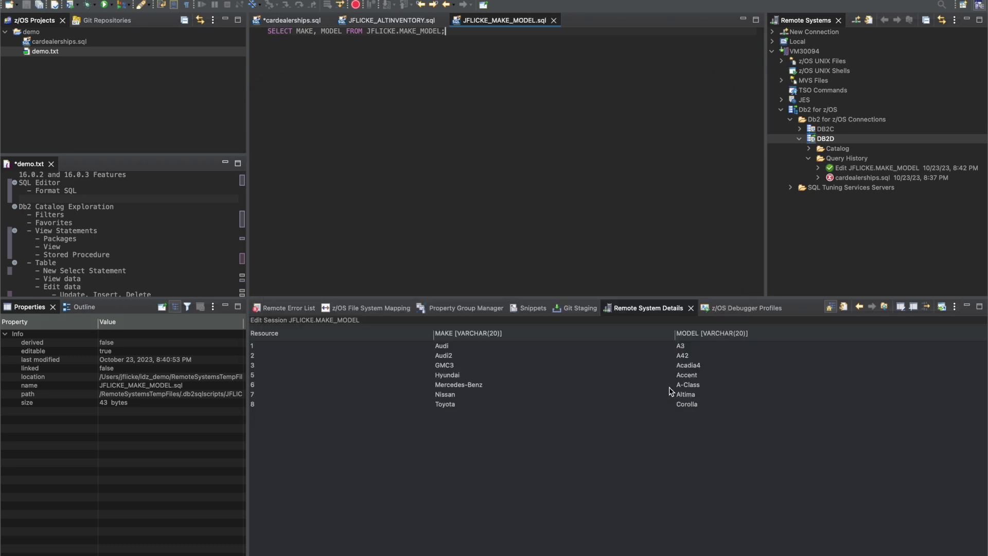
- Expand the cardealerships.sql query history entry and inspect its executed statements, such as DROP TABLE DEALERSHIP
left_click(836, 178)
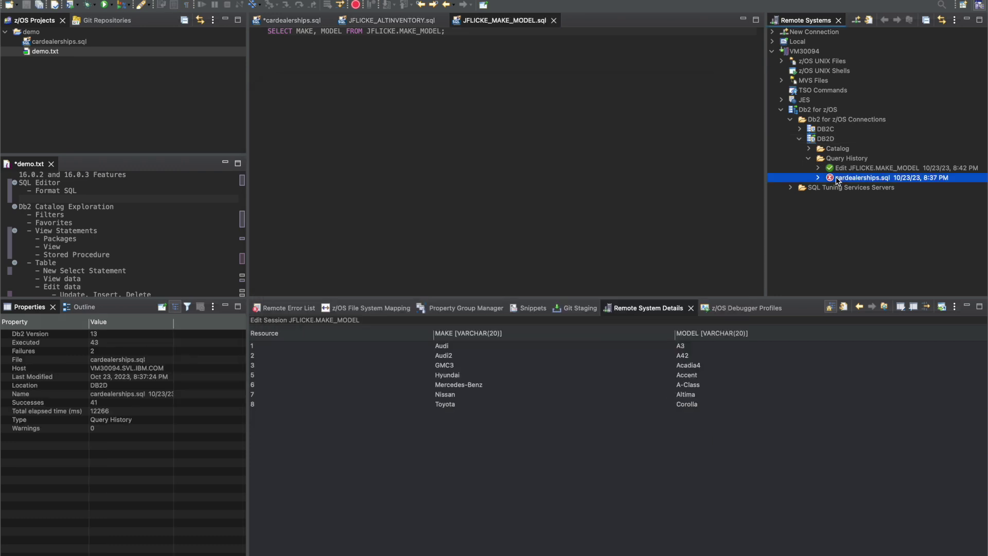
right_click(836, 177)
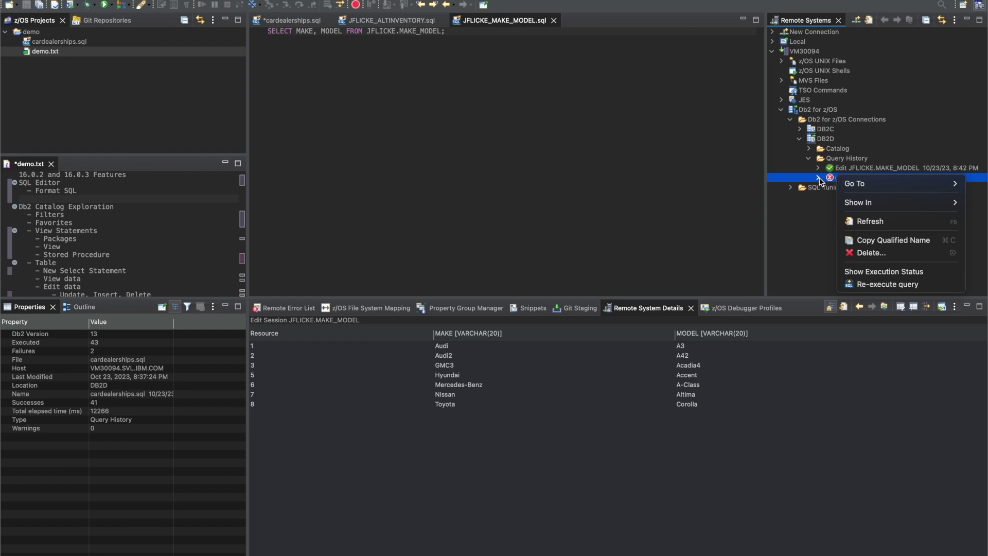
key("Escape")
double_click(858, 177)
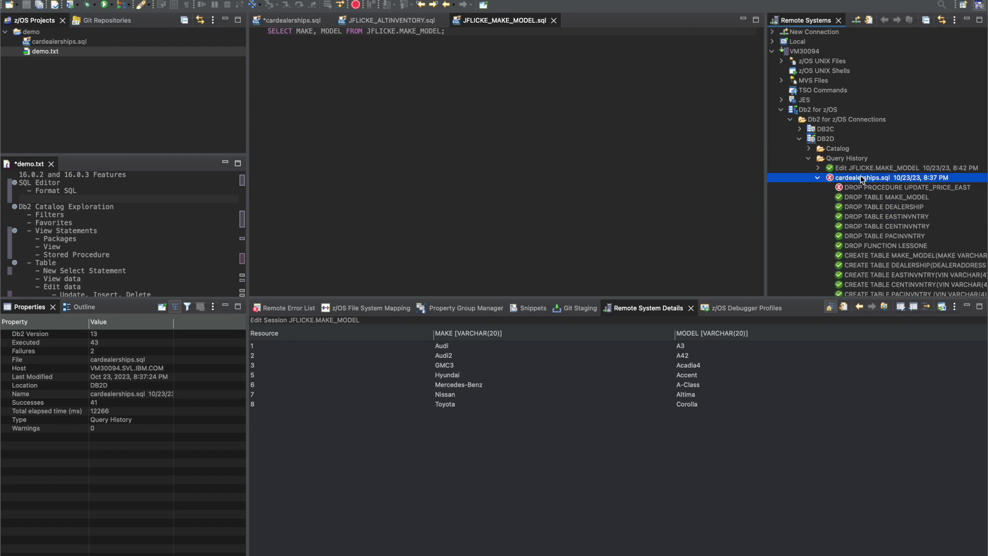
left_click(862, 208)
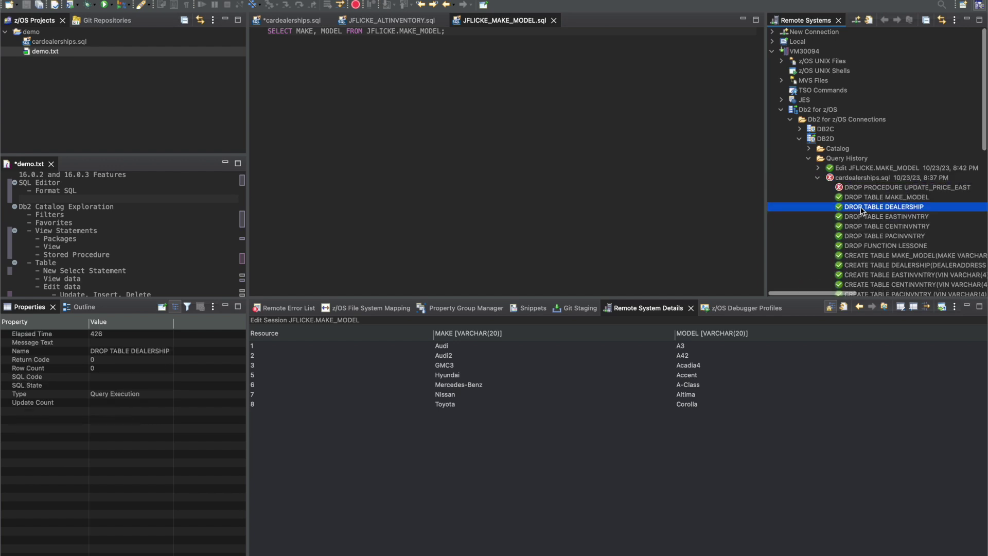
left_click(862, 179)
- Re-execute the CREATE TABLE MAKE_MODEL statement from the query history to load it into an SQL editor
left_click(860, 256)
right_click(860, 255)
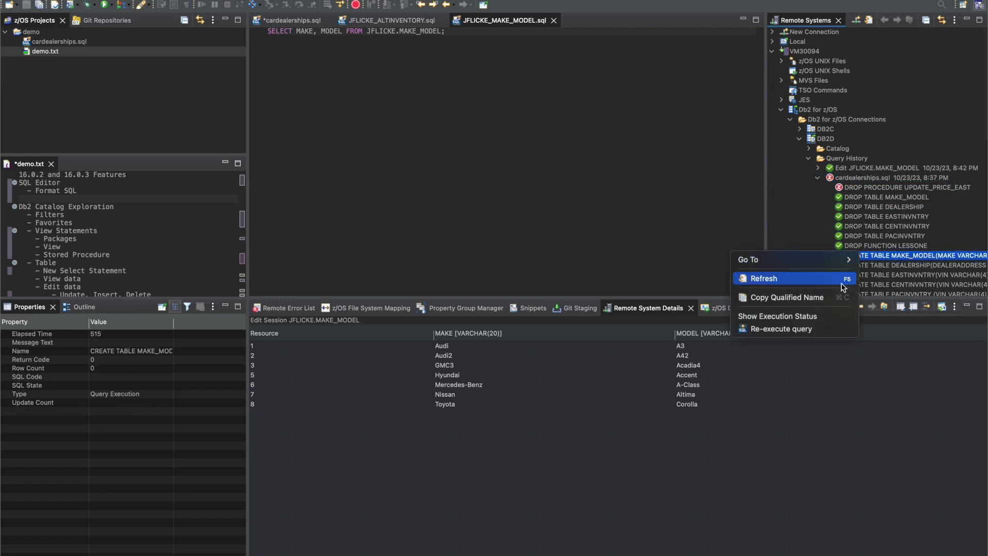
left_click(824, 329)
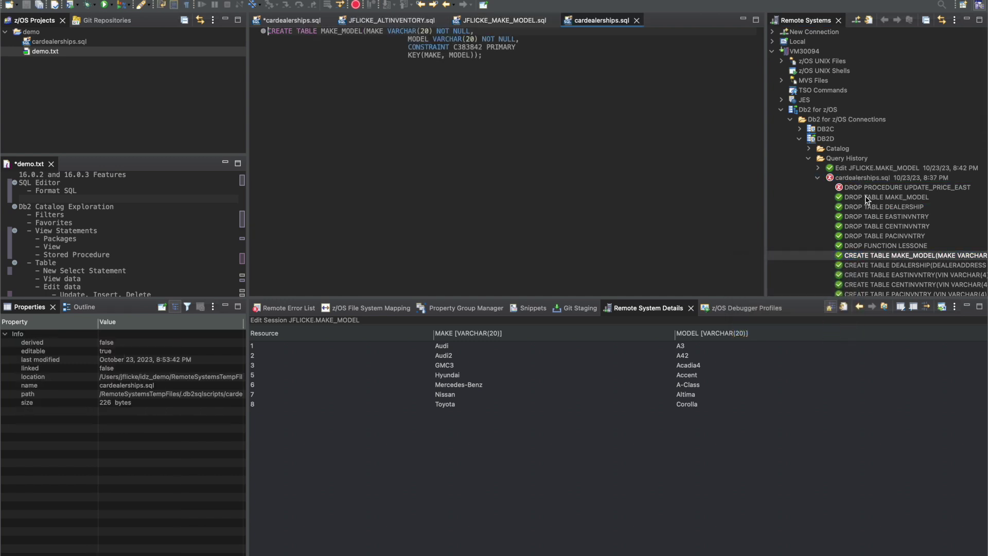
- Re-execute the whole cardealerships.sql query from the query history to load all its statements into an SQL editor
left_click(867, 177)
right_click(868, 178)
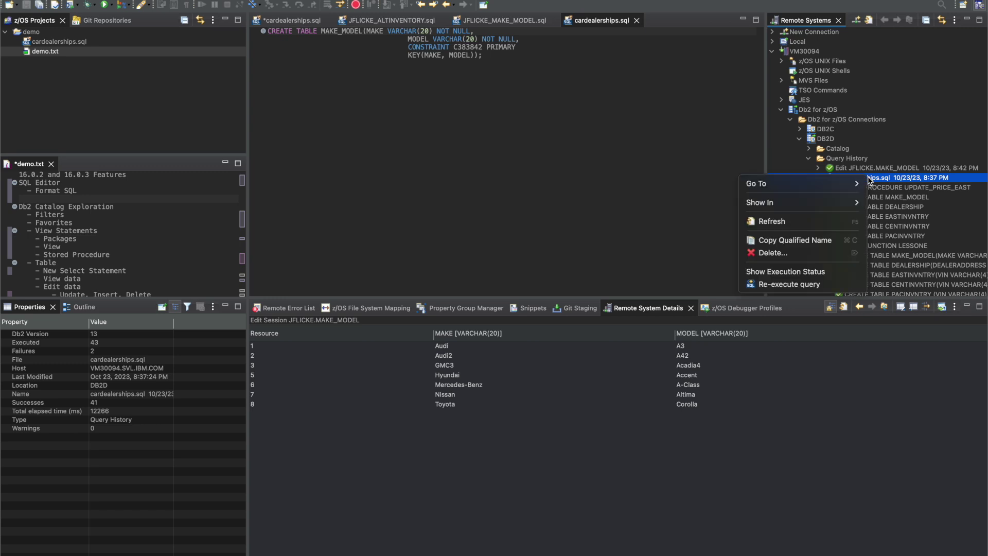
left_click(824, 284)
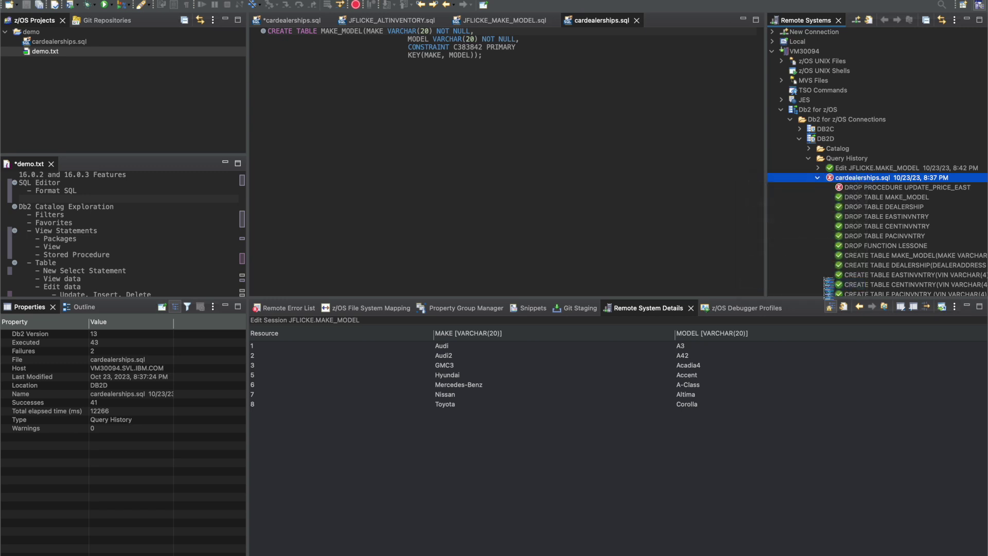
left_click(576, 176)
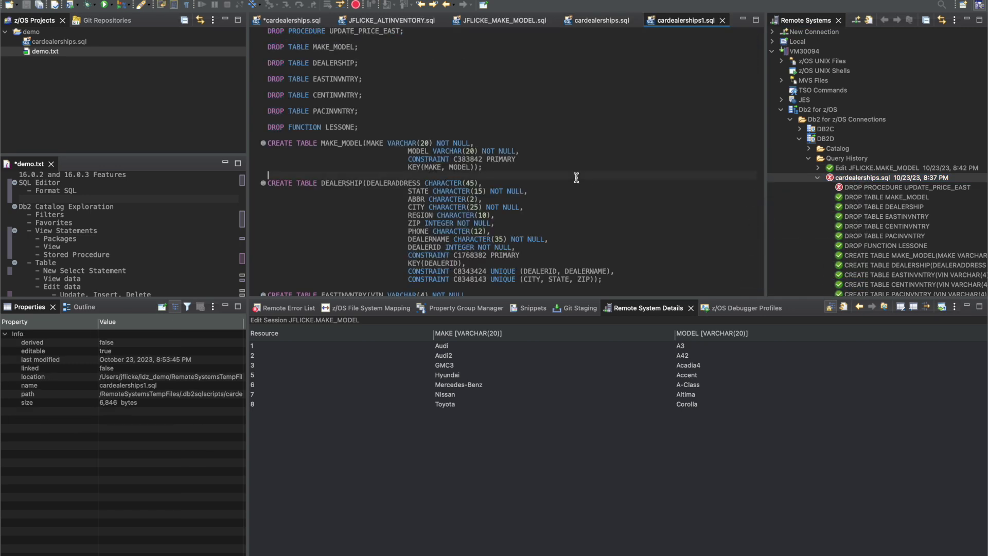